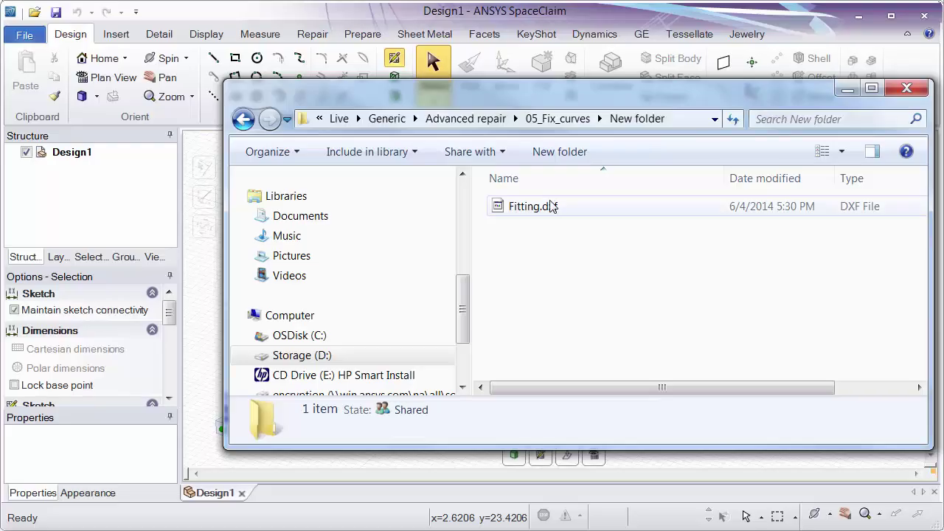
Step: Drag Fitting.dxf from Explorer into SpaceClaim so it opens as Design2
{"action": "left_click", "coordinate": [552, 206]}
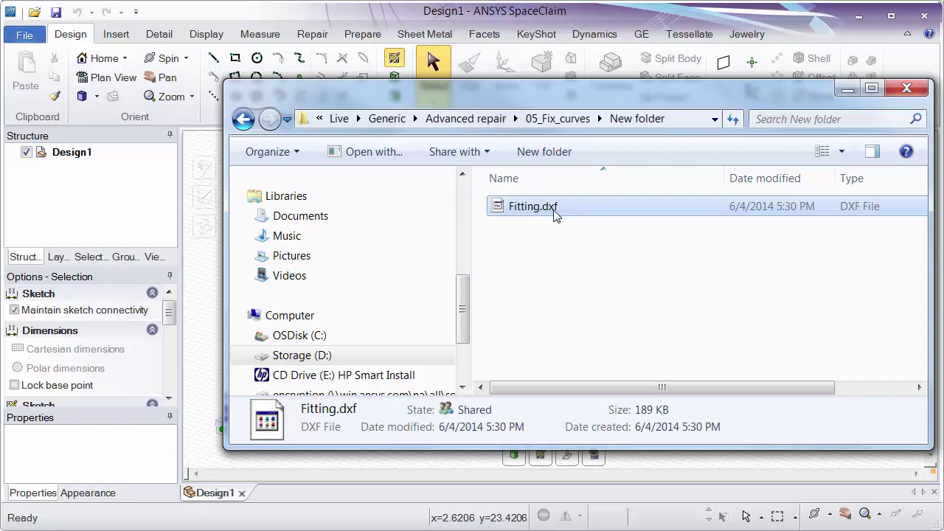
{"action": "left_click_drag", "start_coordinate": [555, 212], "coordinate": [457, 59]}
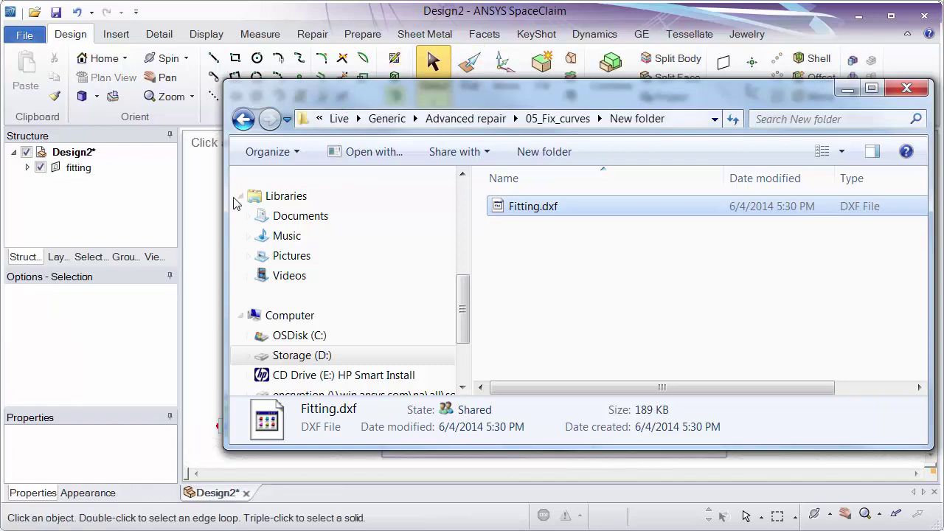
{"action": "left_click", "coordinate": [198, 216]}
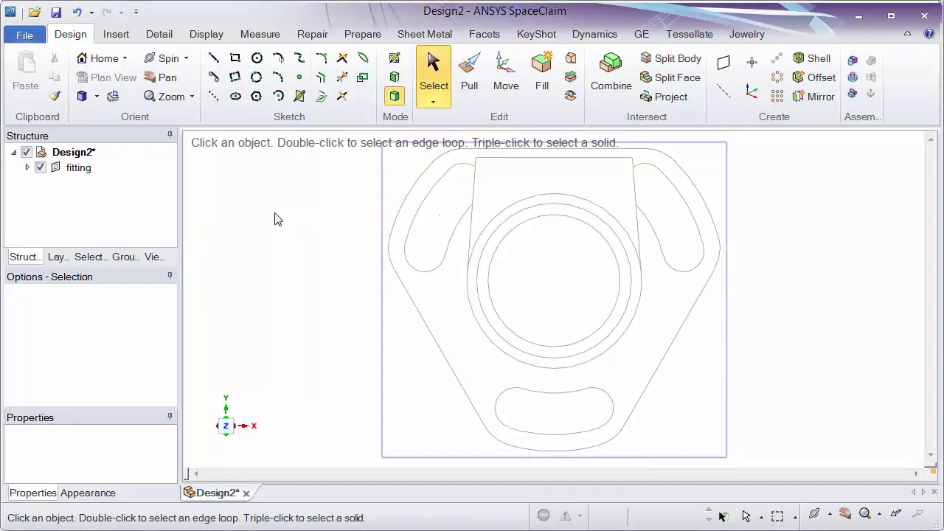
Step: Expand the 'fitting' node to list its Line curves and frame the whole sketch face-on
{"action": "left_click", "coordinate": [27, 167]}
{"action": "left_click", "coordinate": [27, 167]}
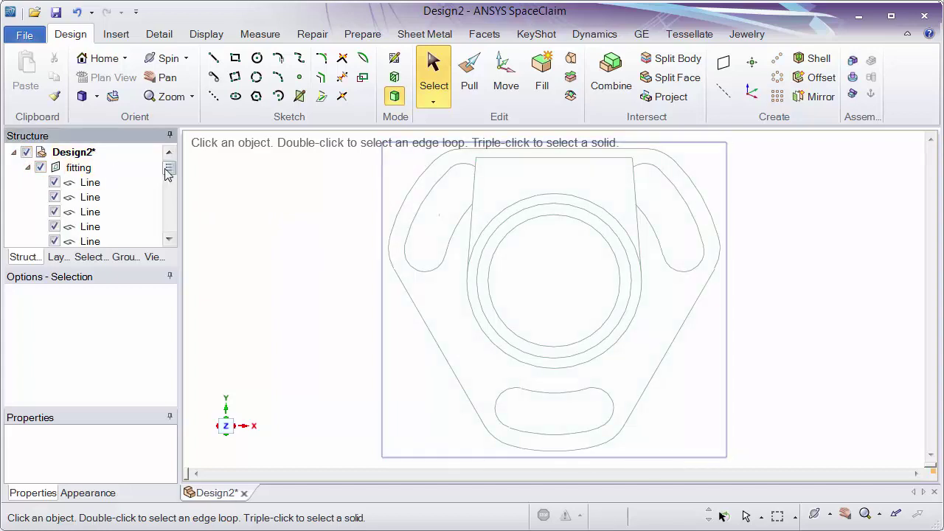
{"action": "mouse_move", "coordinate": [168, 167]}
{"action": "left_mouse_down"}
{"action": "mouse_move", "coordinate": [162, 236]}
{"action": "mouse_move", "coordinate": [165, 168]}
{"action": "left_mouse_up"}
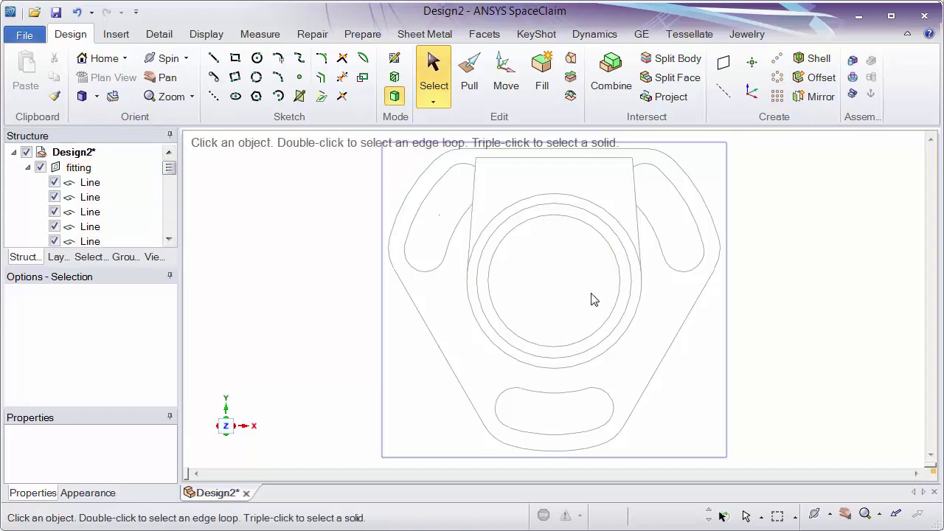
{"action": "mouse_move", "coordinate": [595, 299]}
{"action": "middle_mouse_down"}
{"action": "mouse_move", "coordinate": [609, 67]}
{"action": "mouse_move", "coordinate": [569, 253]}
{"action": "mouse_move", "coordinate": [573, 301]}
{"action": "mouse_move", "coordinate": [604, 270]}
{"action": "mouse_move", "coordinate": [596, 217]}
{"action": "middle_mouse_up"}
{"action": "middle_click_drag", "start_coordinate": [554, 290], "coordinate": [496, 275], "text": "shift"}
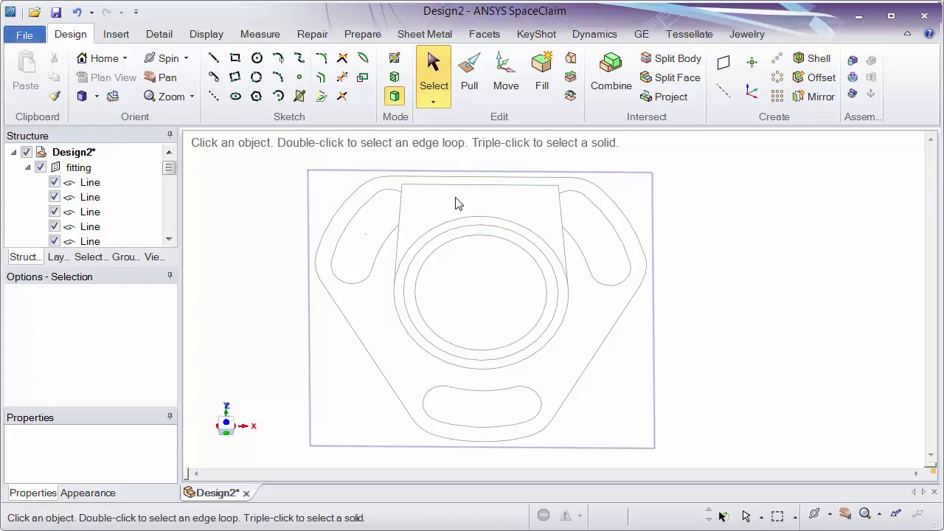
{"action": "middle_click_drag", "start_coordinate": [455, 203], "coordinate": [453, 173], "text": "ctrl"}
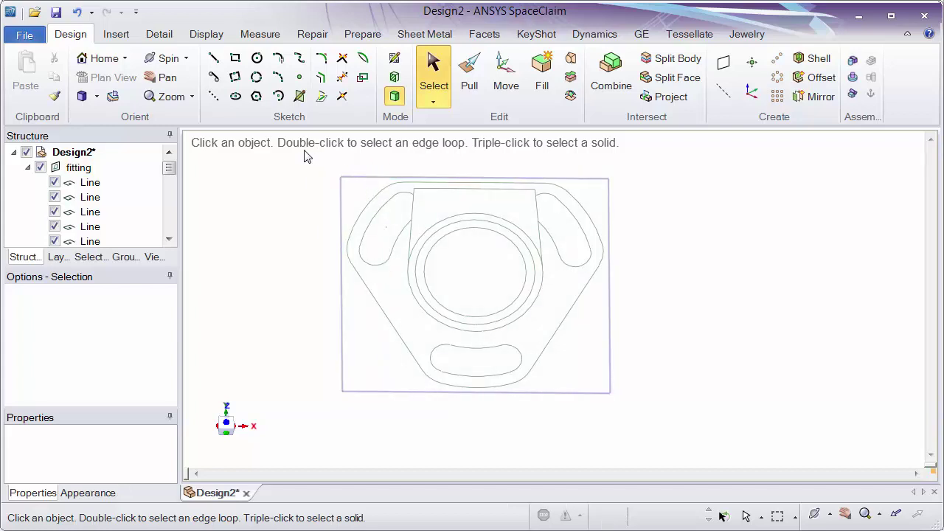
Step: Box-select all the sketch curves and fill them into a Surface body
{"action": "mouse_move", "coordinate": [304, 151]}
{"action": "left_mouse_down"}
{"action": "mouse_move", "coordinate": [388, 230]}
{"action": "mouse_move", "coordinate": [669, 421]}
{"action": "left_mouse_up"}
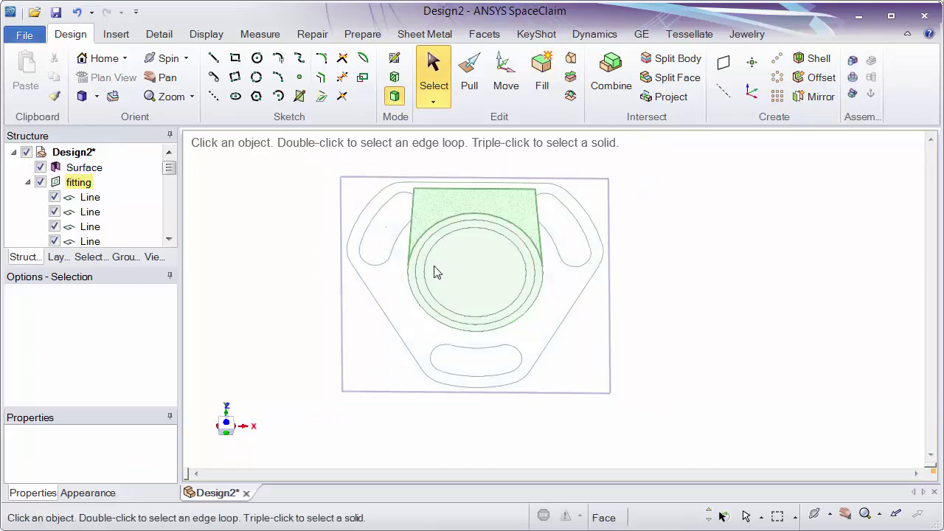
{"action": "middle_click_drag", "start_coordinate": [462, 261], "coordinate": [458, 341], "text": "ctrl"}
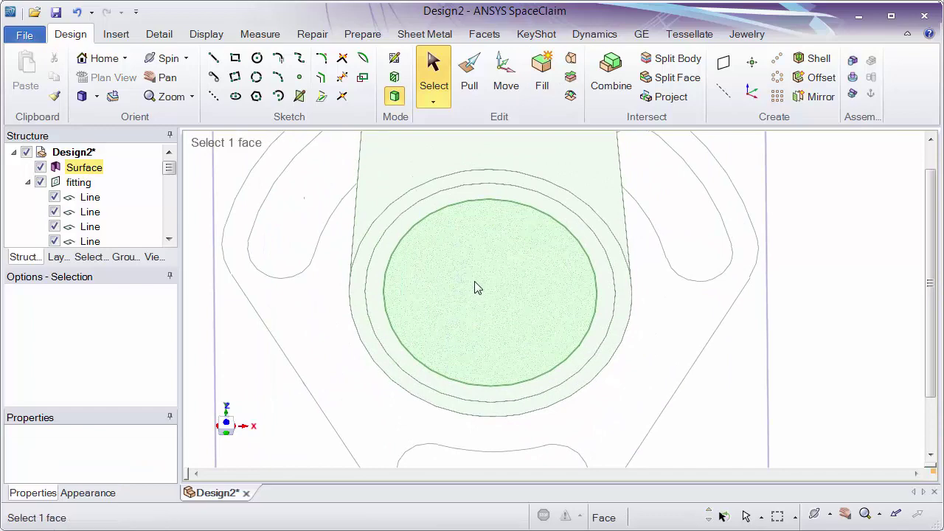
{"action": "left_click", "coordinate": [475, 288]}
{"action": "left_click", "coordinate": [101, 168]}
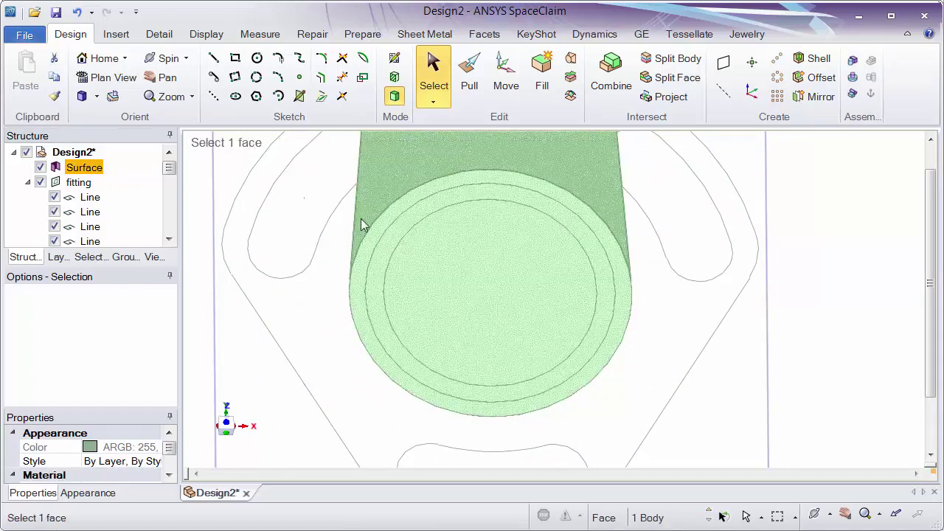
Step: Inspect the central circle, middle ring, outer ring and upper tab faces, then tilt the view
{"action": "left_click", "coordinate": [514, 268]}
{"action": "left_click", "coordinate": [501, 263]}
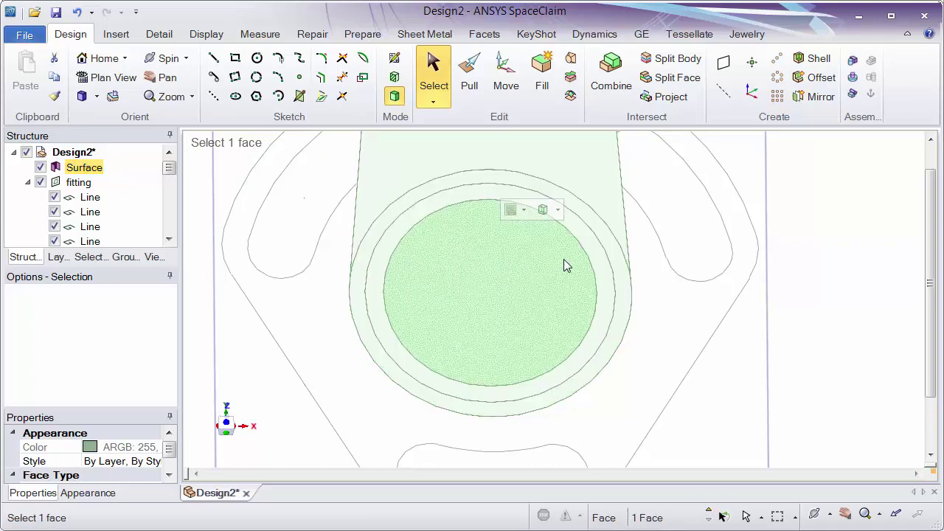
{"action": "left_click", "coordinate": [596, 259]}
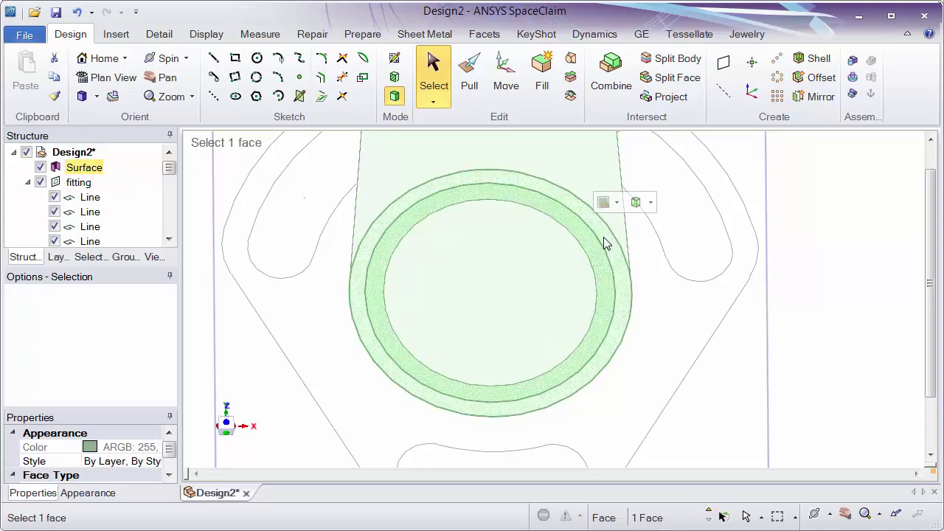
{"action": "left_click", "coordinate": [588, 198]}
{"action": "left_click", "coordinate": [589, 193]}
{"action": "scroll", "coordinate": [624, 199], "scroll_direction": "down", "scroll_amount": 4, "text": "ctrl"}
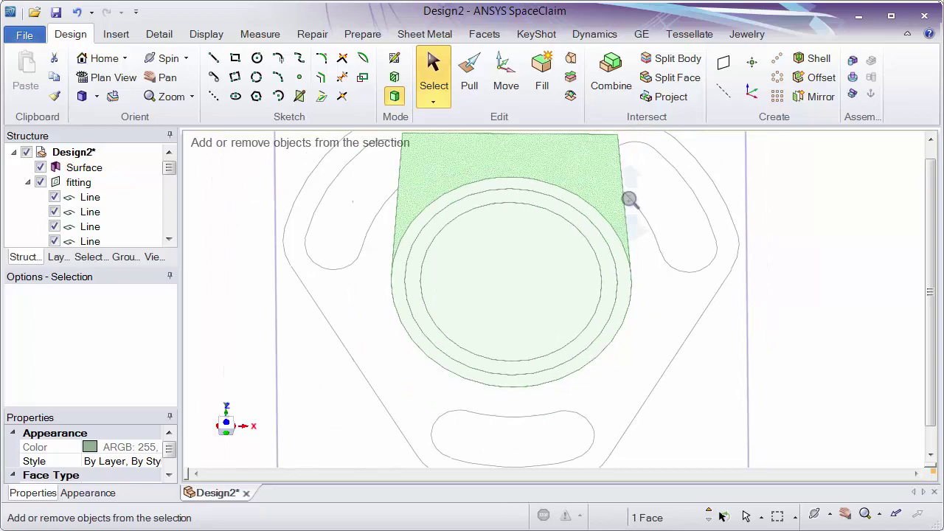
{"action": "scroll", "coordinate": [662, 268], "scroll_direction": "up", "scroll_amount": 2}
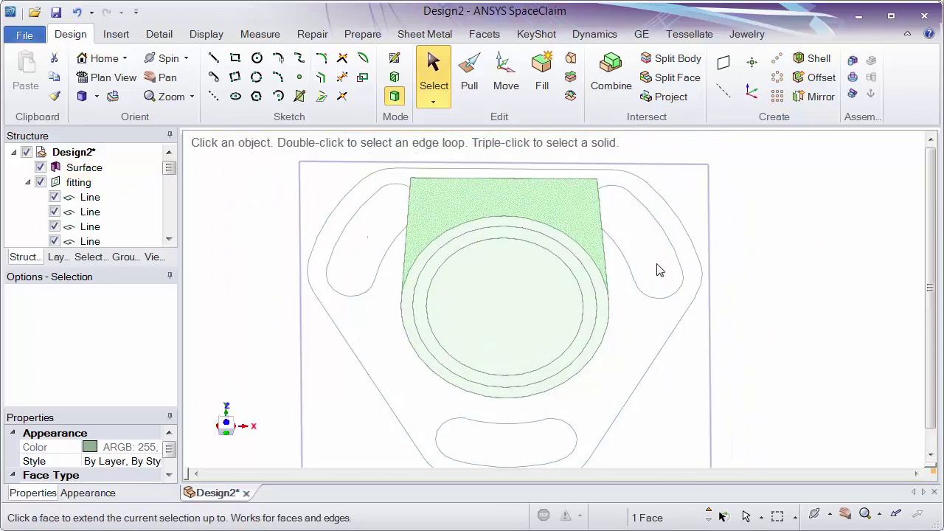
{"action": "left_click", "coordinate": [657, 269]}
{"action": "middle_click_drag", "start_coordinate": [656, 278], "coordinate": [639, 249]}
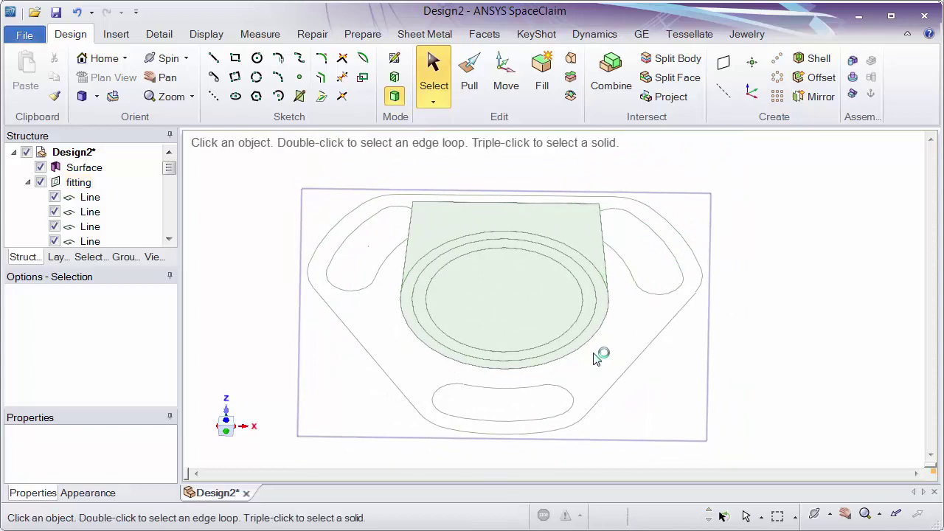
{"action": "middle_click_drag", "start_coordinate": [362, 249], "coordinate": [409, 257]}
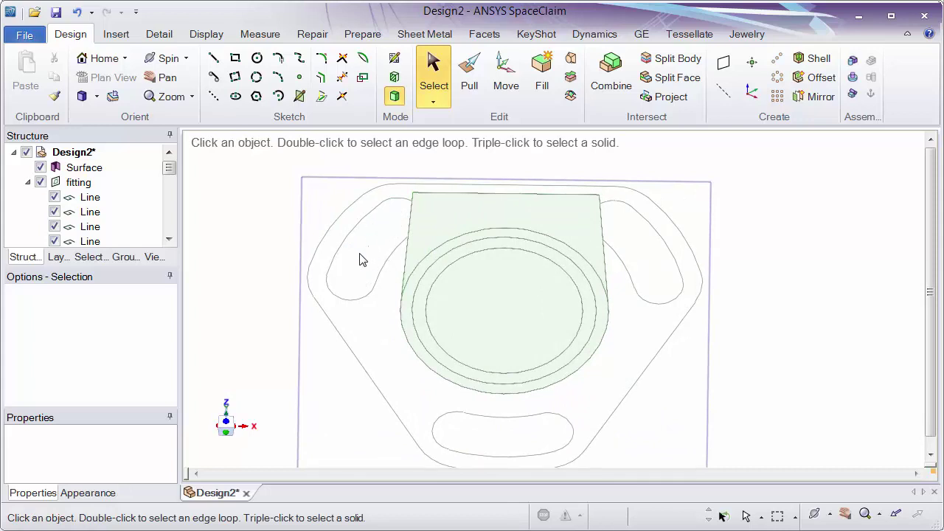
Step: Pull the central circular face upward into a cylinder about 13.16 mm tall
{"action": "left_click", "coordinate": [546, 312]}
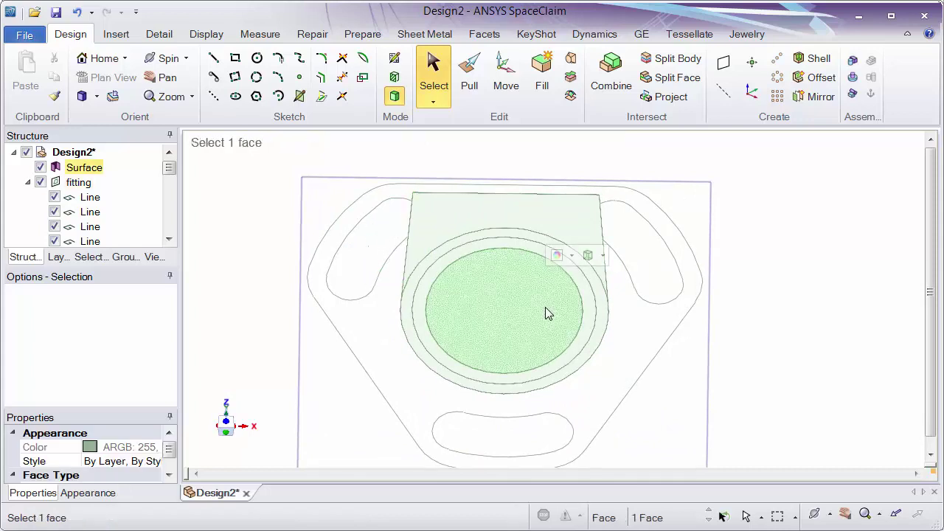
{"action": "left_click", "coordinate": [478, 101]}
{"action": "middle_click_drag", "start_coordinate": [742, 305], "coordinate": [745, 284]}
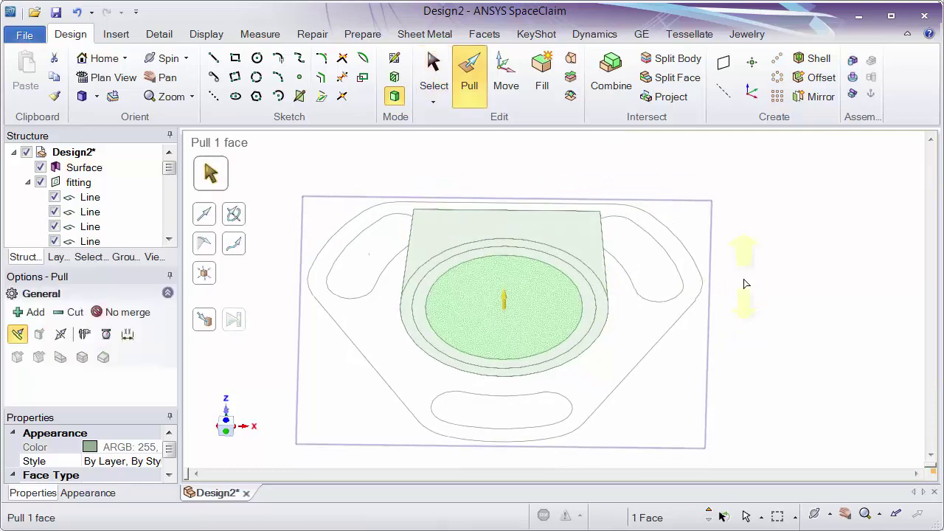
{"action": "left_click_drag", "start_coordinate": [754, 264], "coordinate": [753, 263]}
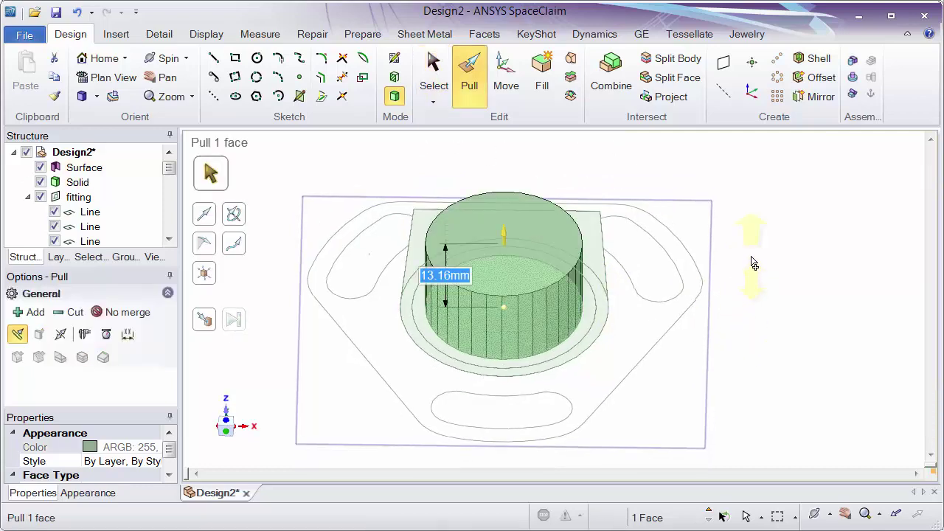
{"action": "left_click", "coordinate": [756, 263]}
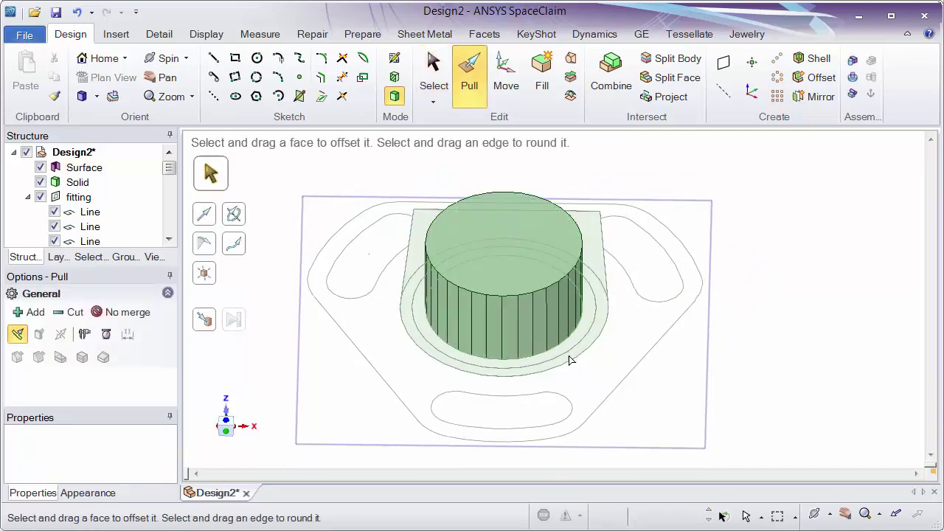
Step: Check the cylinder's side face from a near top-down view
{"action": "left_click", "coordinate": [526, 319]}
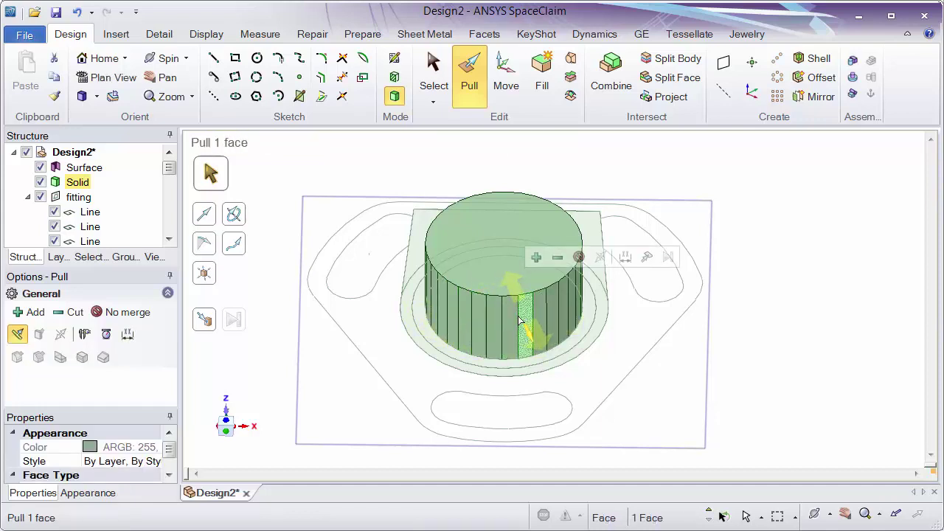
{"action": "scroll", "coordinate": [169, 457], "scroll_direction": "down", "scroll_amount": 1}
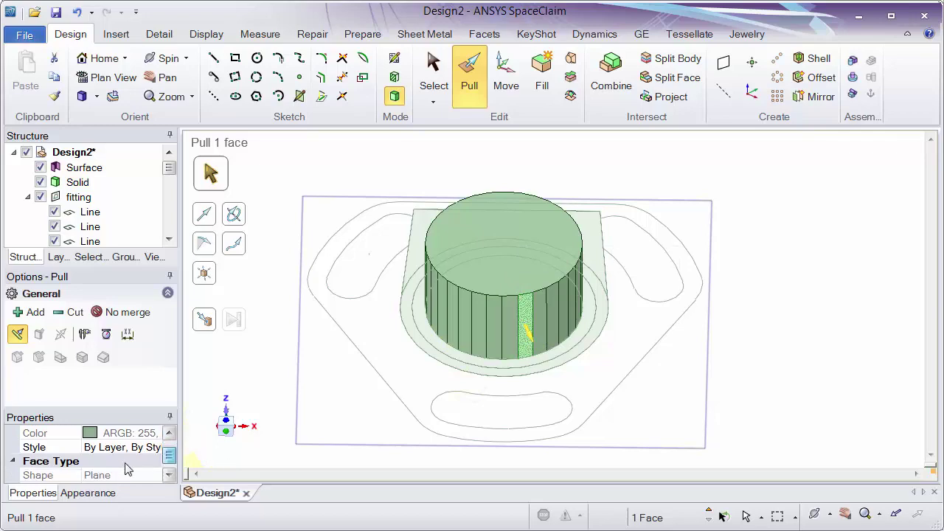
{"action": "mouse_move", "coordinate": [647, 320]}
{"action": "middle_mouse_down"}
{"action": "mouse_move", "coordinate": [637, 349]}
{"action": "mouse_move", "coordinate": [641, 399]}
{"action": "mouse_move", "coordinate": [658, 380]}
{"action": "mouse_move", "coordinate": [613, 304]}
{"action": "middle_mouse_up"}
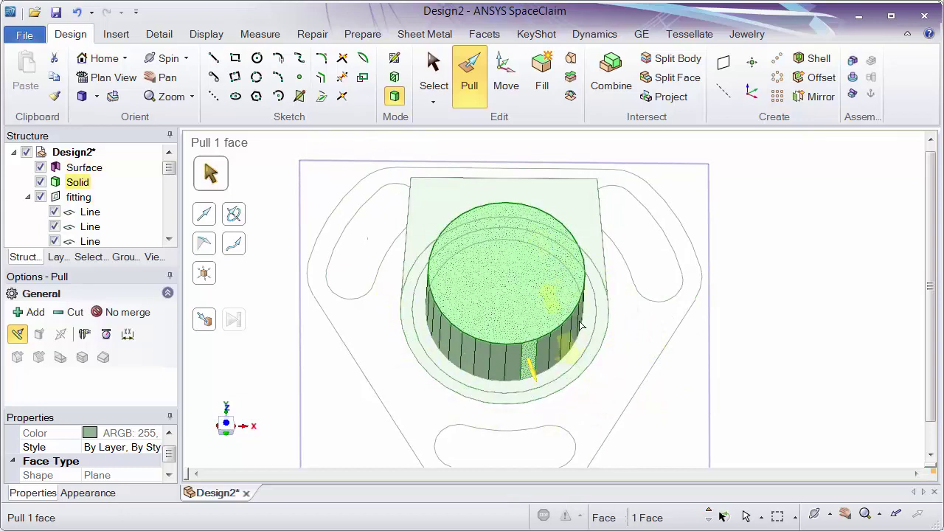
{"action": "left_click", "coordinate": [727, 208]}
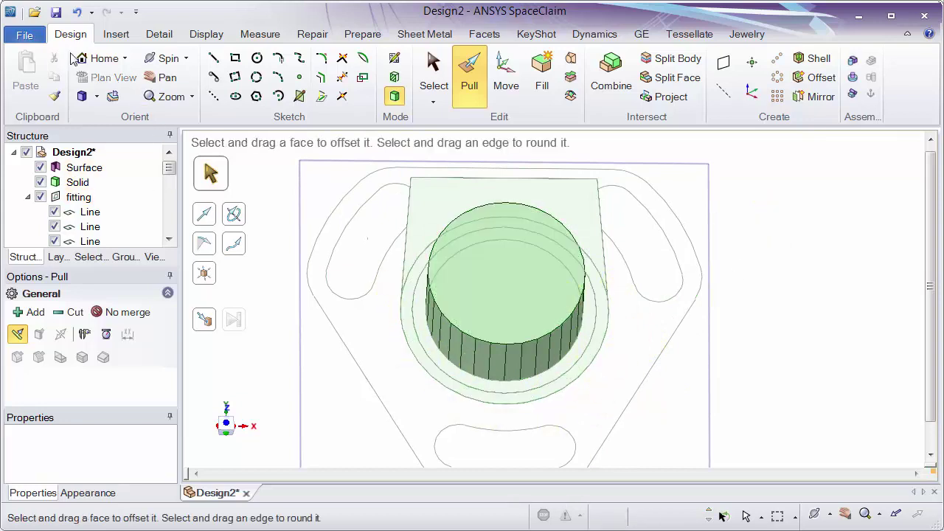
Step: Undo the extrusion and the fill, returning to the bare sketch curves
{"action": "left_click", "coordinate": [77, 14]}
{"action": "left_click", "coordinate": [77, 13]}
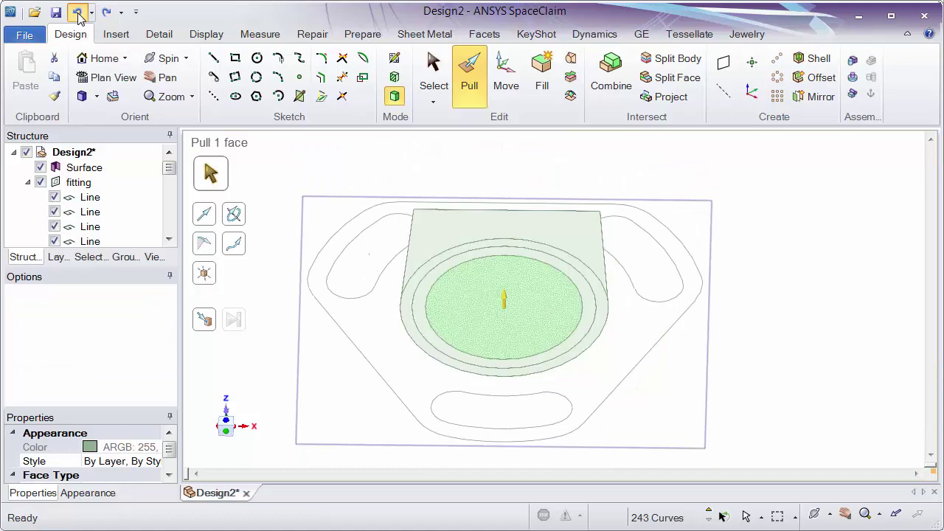
{"action": "left_click", "coordinate": [77, 14]}
{"action": "left_click", "coordinate": [617, 293]}
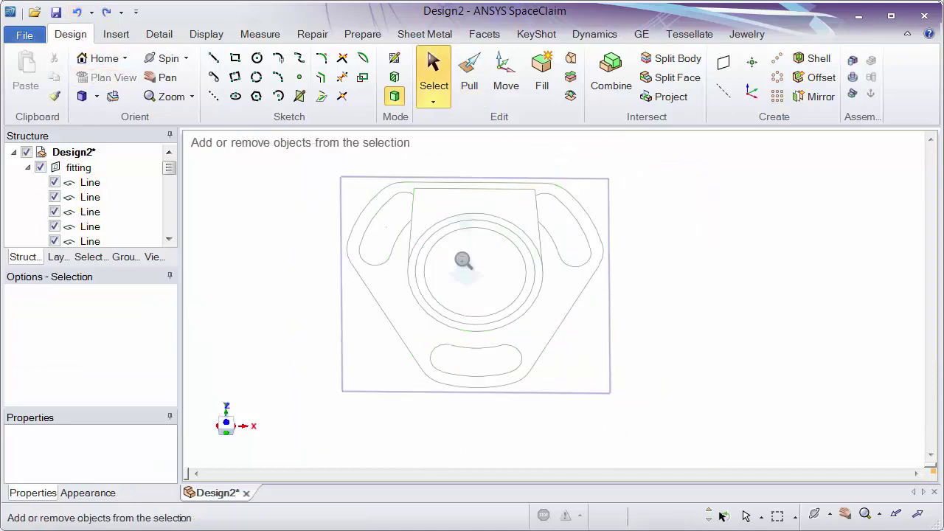
Step: Select the ring's arc segments one after another to inspect them
{"action": "scroll", "coordinate": [465, 251], "scroll_direction": "up", "scroll_amount": 2}
{"action": "scroll", "coordinate": [472, 258], "scroll_direction": "up", "scroll_amount": 2}
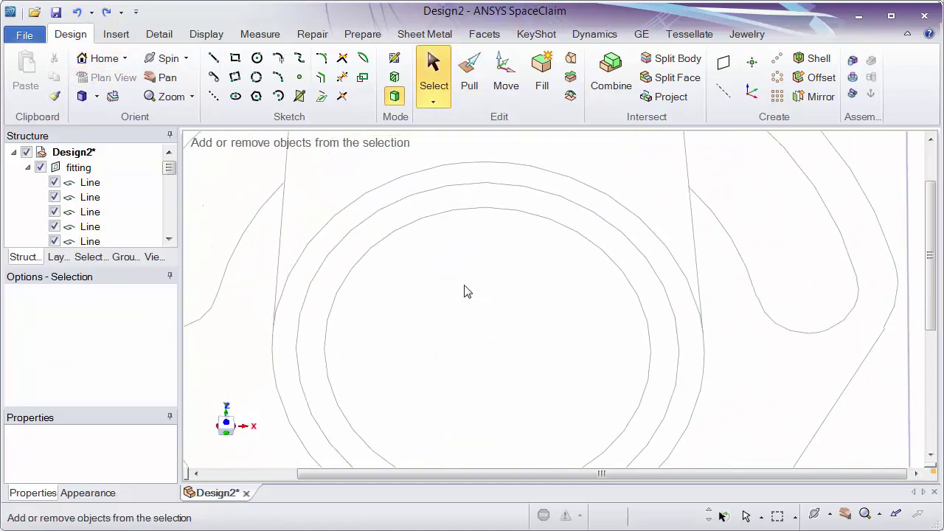
{"action": "left_click", "coordinate": [472, 214]}
{"action": "left_click", "coordinate": [439, 220]}
{"action": "left_click", "coordinate": [404, 227]}
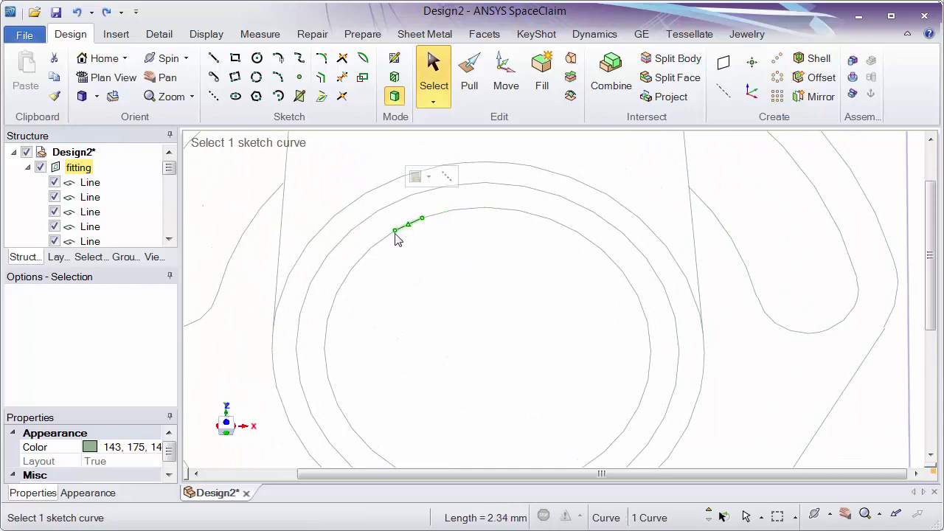
{"action": "left_click", "coordinate": [382, 240]}
{"action": "left_click", "coordinate": [359, 257]}
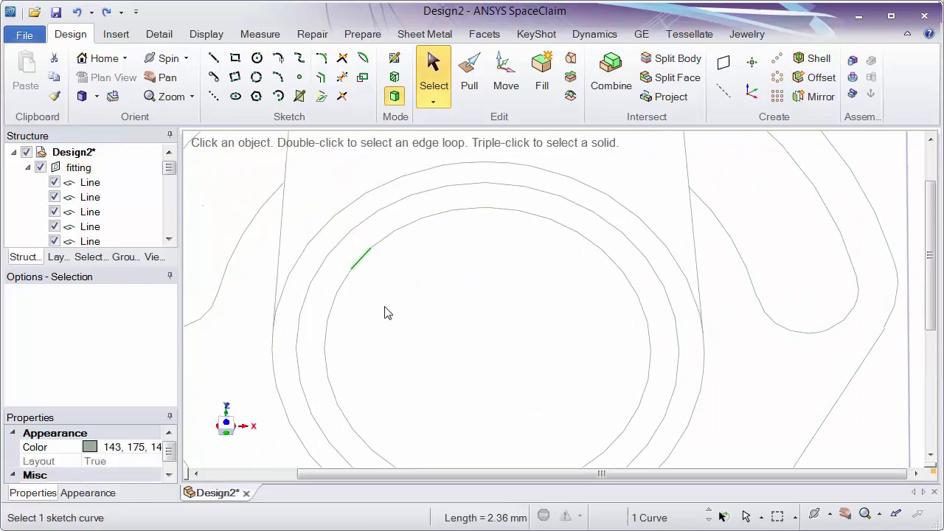
Step: Frame the whole fitting face-on and bring up the Repair tools
{"action": "scroll", "coordinate": [442, 342], "scroll_direction": "down", "scroll_amount": 4}
{"action": "middle_click_drag", "start_coordinate": [472, 337], "coordinate": [455, 211], "text": "shift"}
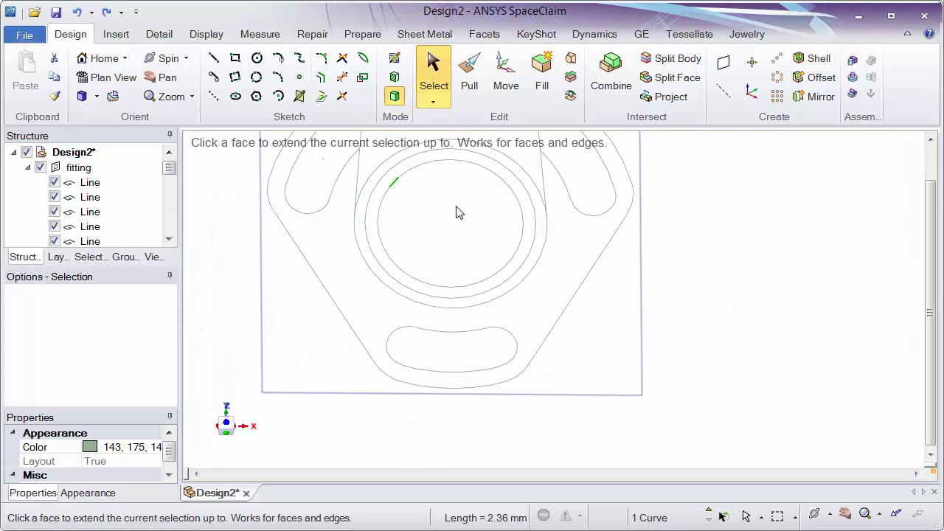
{"action": "left_click", "coordinate": [414, 328]}
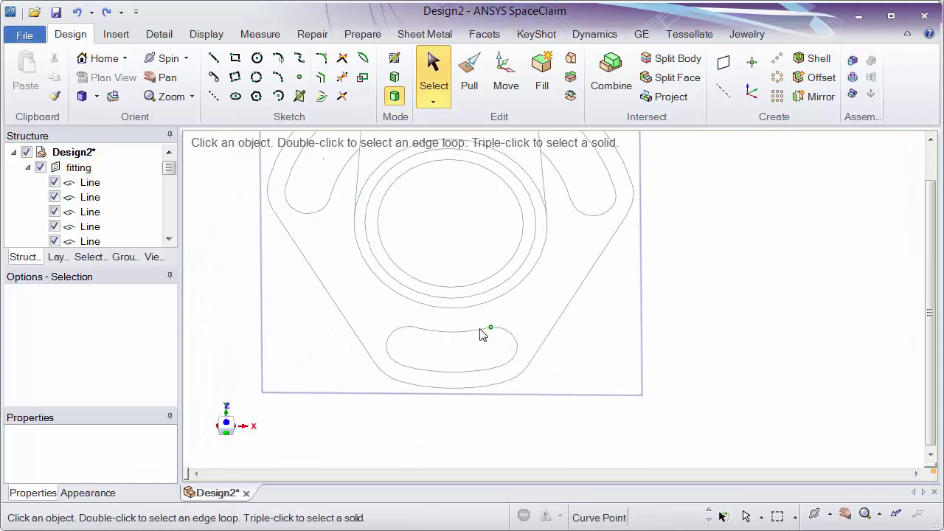
{"action": "middle_click_drag", "start_coordinate": [576, 236], "coordinate": [576, 305], "text": "shift"}
{"action": "left_click", "coordinate": [308, 34]}
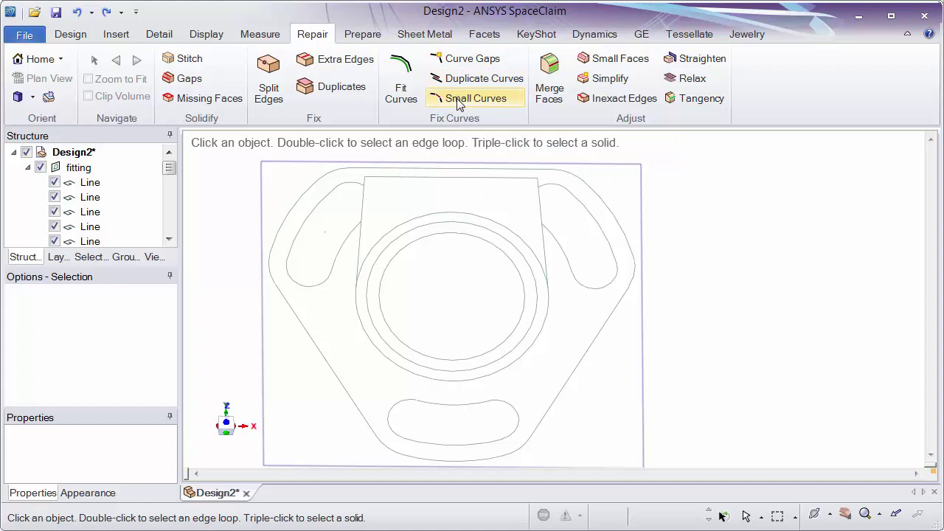
{"action": "left_click", "coordinate": [478, 79]}
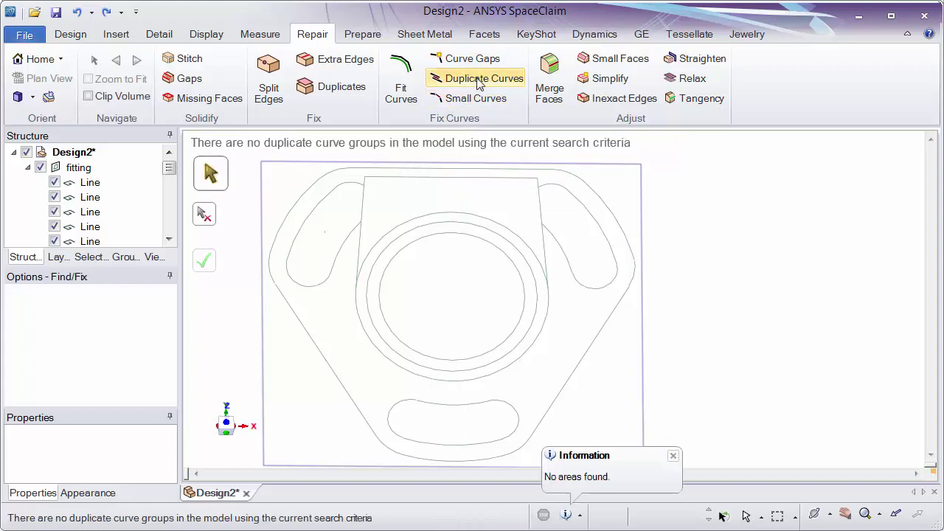
{"action": "middle_click_drag", "start_coordinate": [443, 206], "coordinate": [438, 211]}
{"action": "key", "text": "l"}
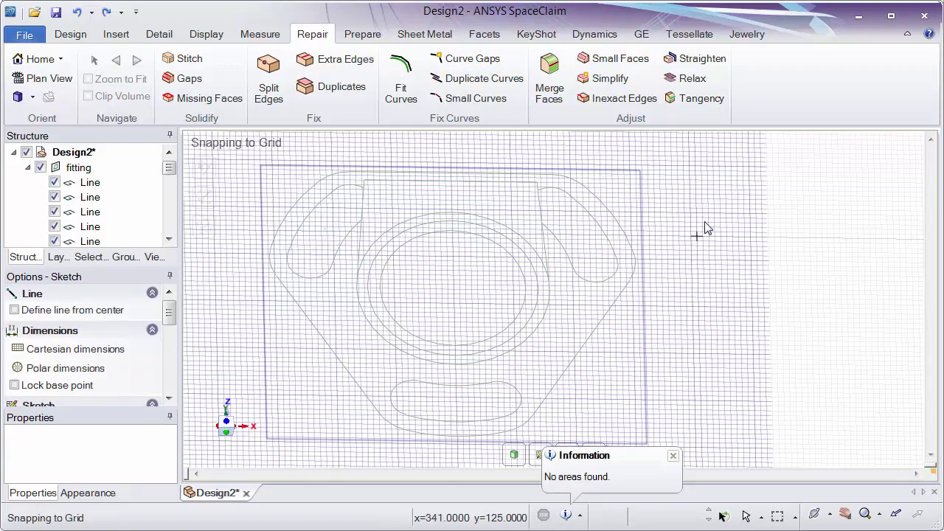
{"action": "left_click", "coordinate": [708, 219]}
{"action": "left_click", "coordinate": [712, 381]}
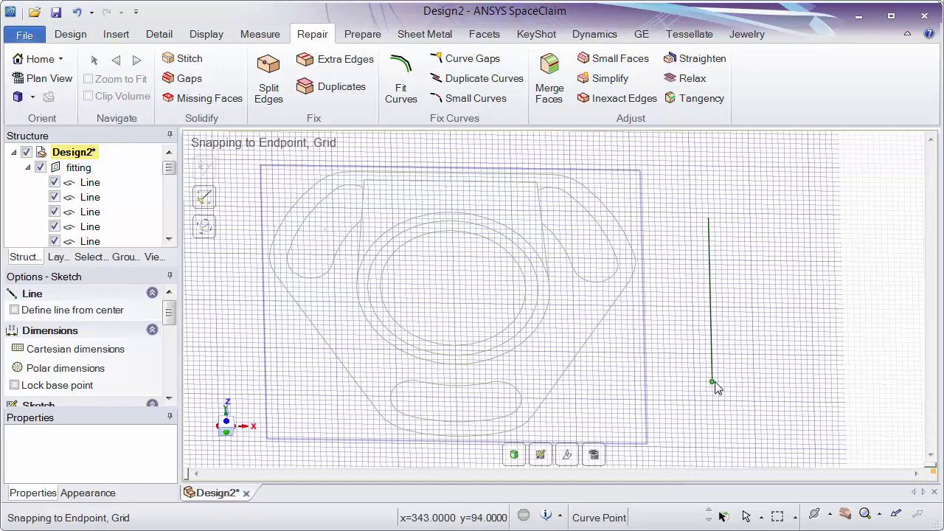
{"action": "left_click", "coordinate": [709, 271]}
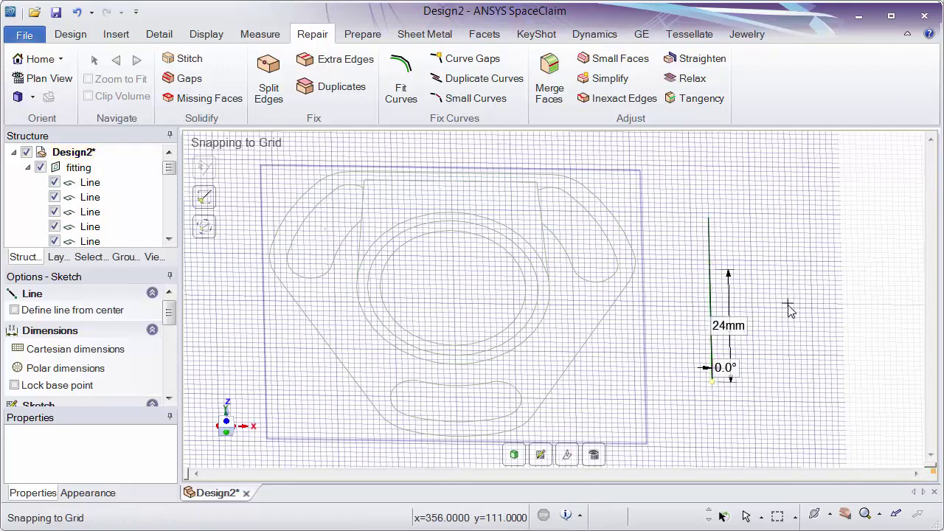
{"action": "left_click", "coordinate": [480, 78]}
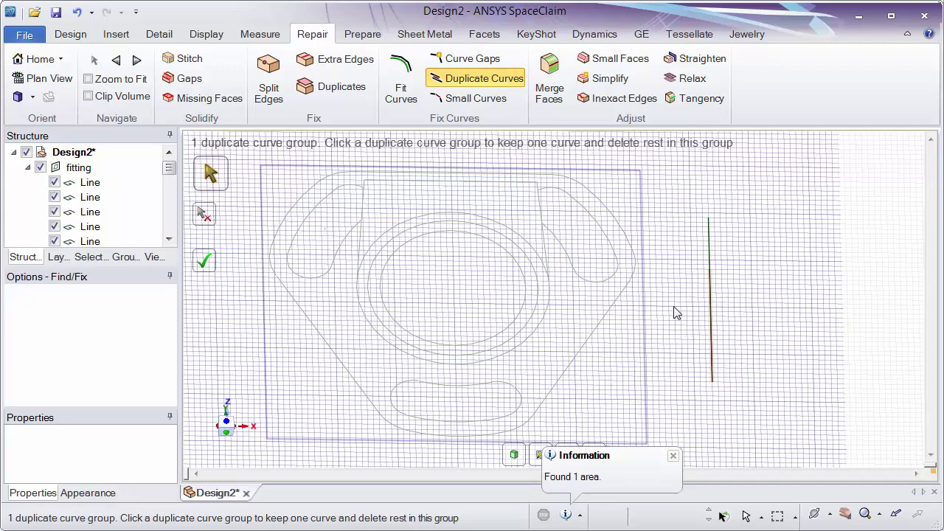
{"action": "left_click", "coordinate": [206, 261]}
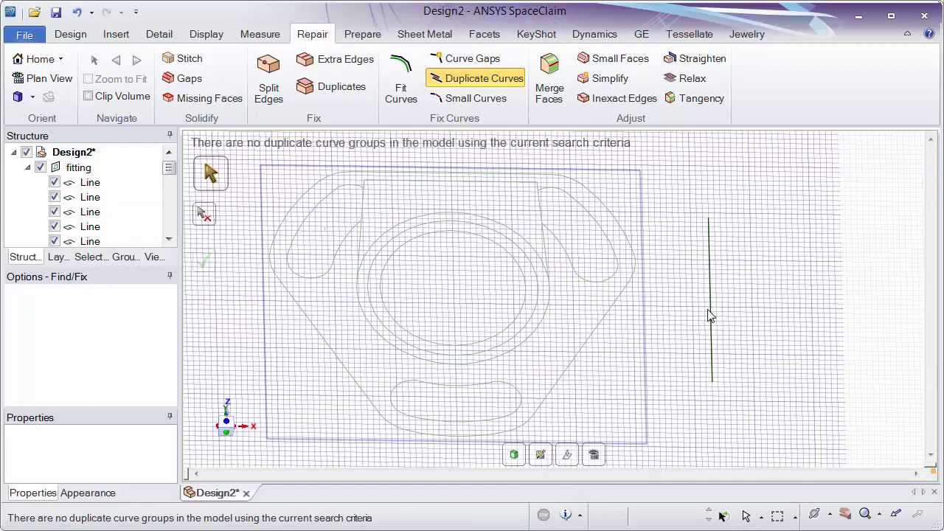
{"action": "key", "text": "Escape"}
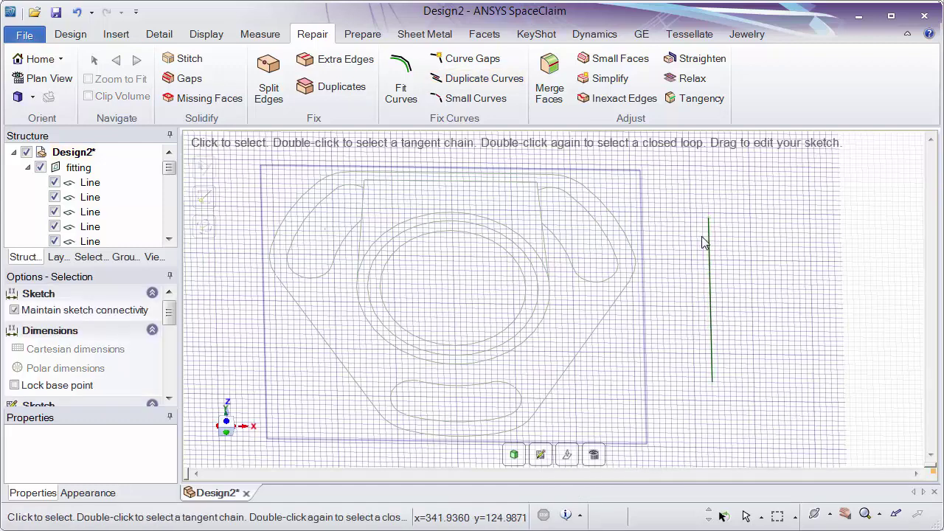
{"action": "left_click_drag", "start_coordinate": [671, 157], "coordinate": [792, 466]}
{"action": "key", "text": "Delete"}
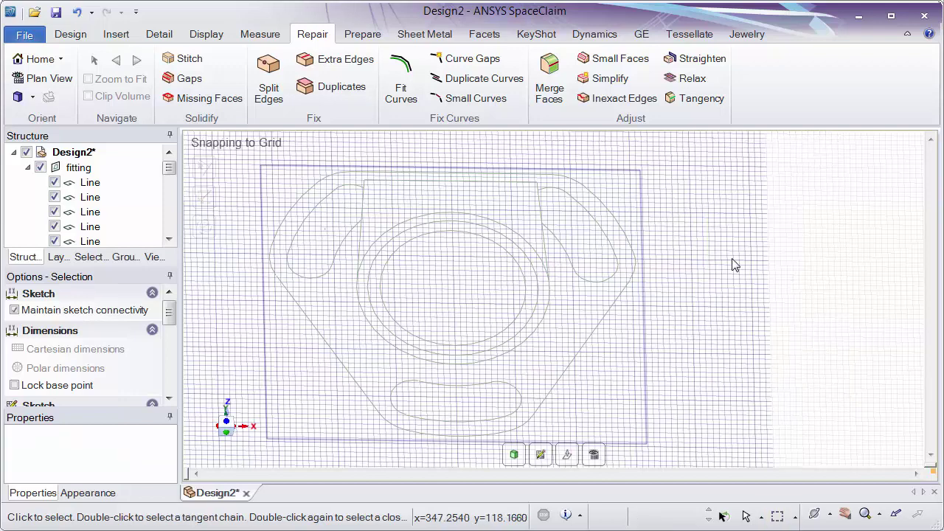
{"action": "key", "text": "d"}
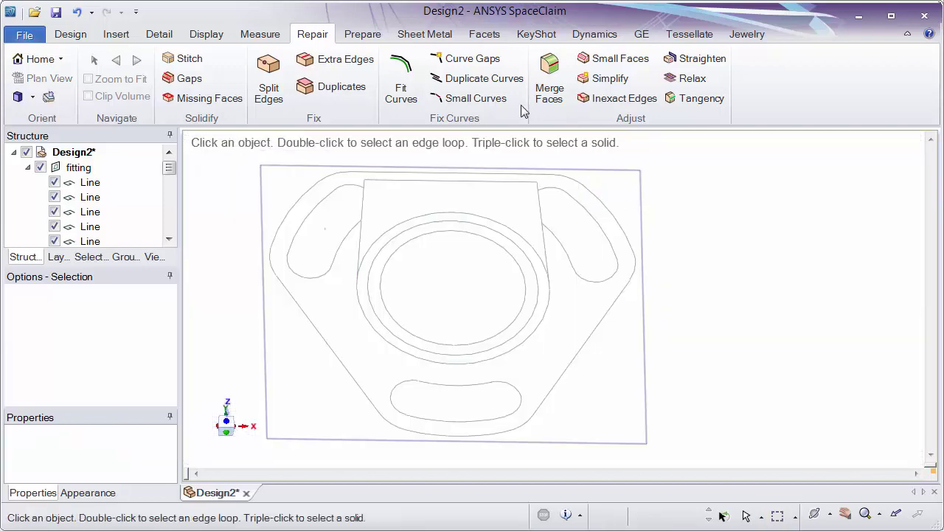
Step: Run Small Curves at 0.1mm maximum length with Zoom to Fit and remove the found curve
{"action": "left_click", "coordinate": [458, 99]}
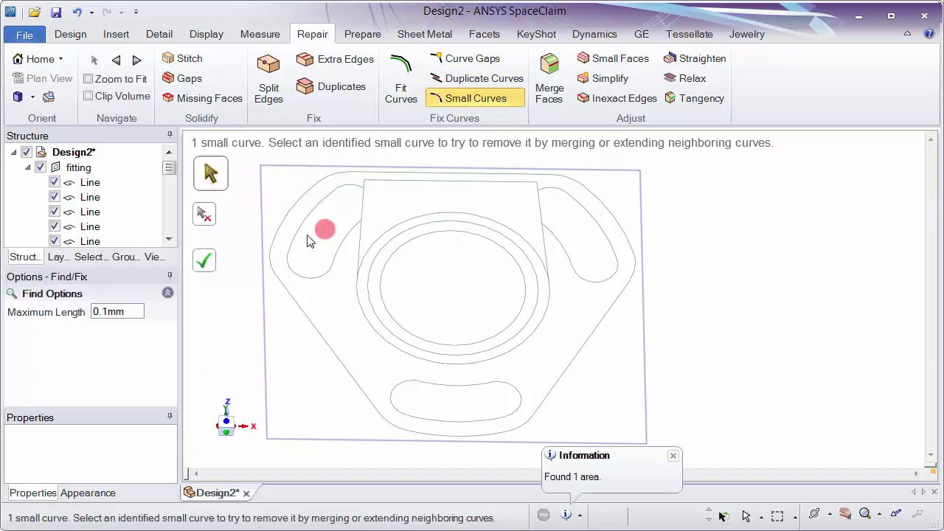
{"action": "left_click_drag", "start_coordinate": [136, 308], "coordinate": [75, 309]}
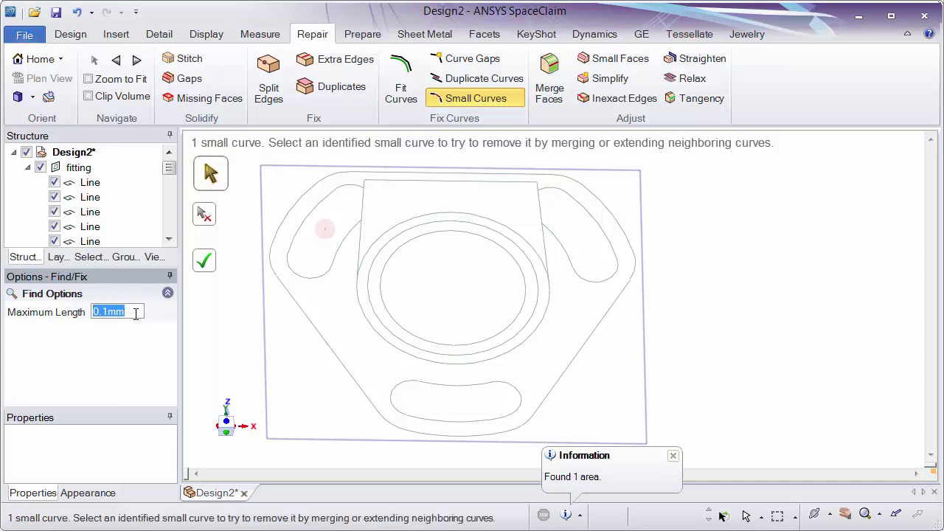
{"action": "left_click_drag", "start_coordinate": [136, 314], "coordinate": [91, 314]}
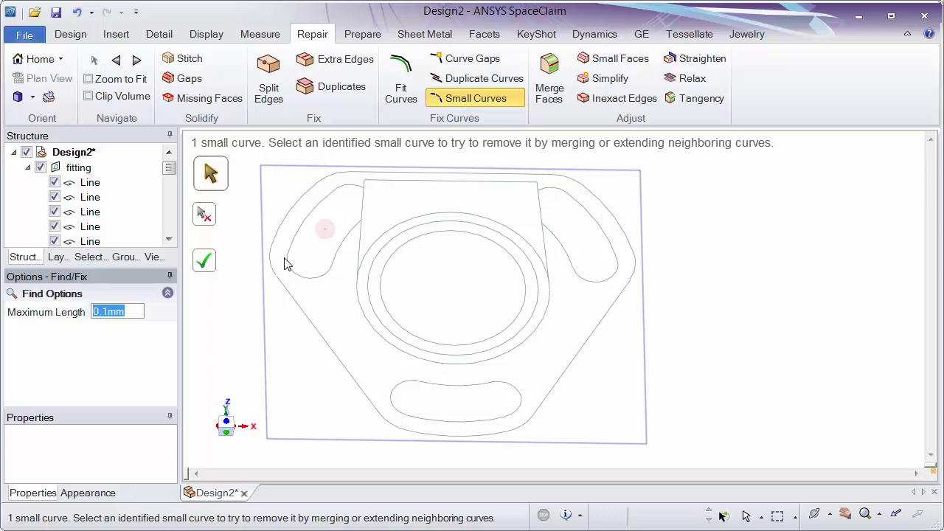
{"action": "left_click", "coordinate": [133, 78]}
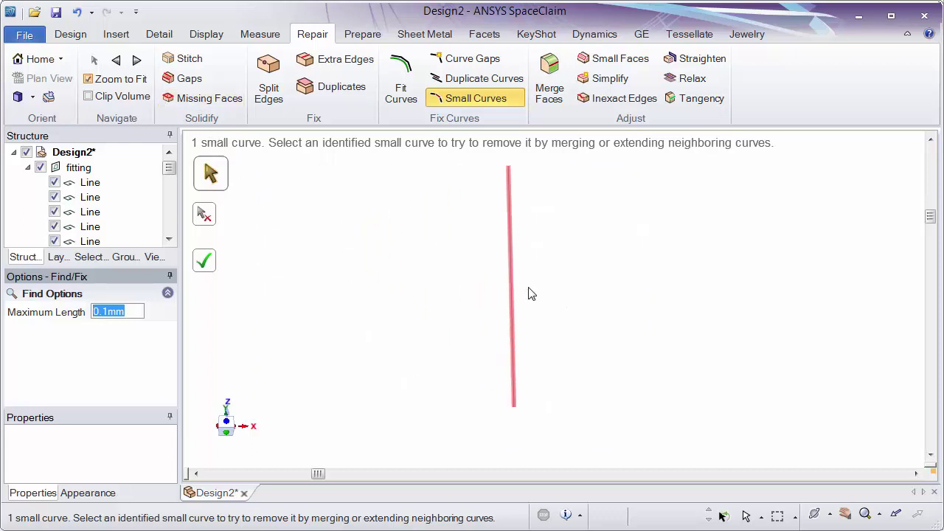
{"action": "left_click", "coordinate": [638, 401]}
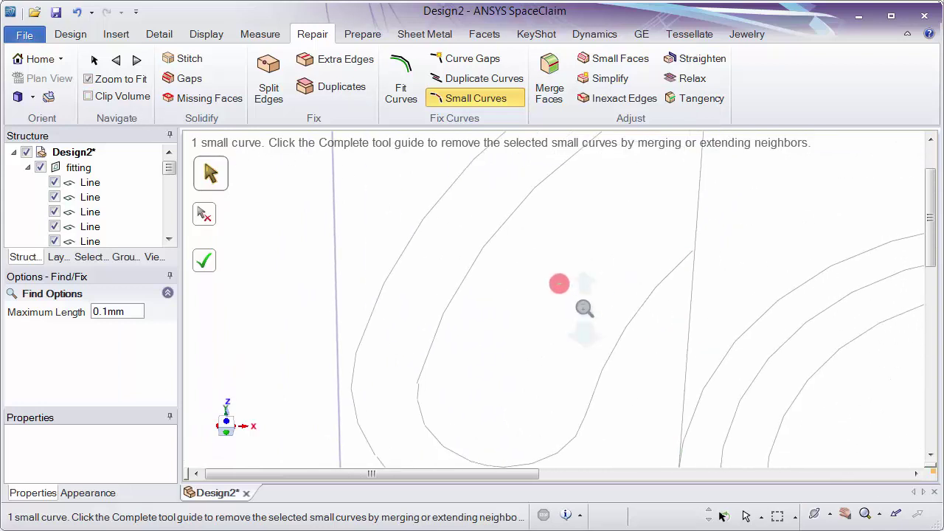
{"action": "left_click", "coordinate": [212, 262]}
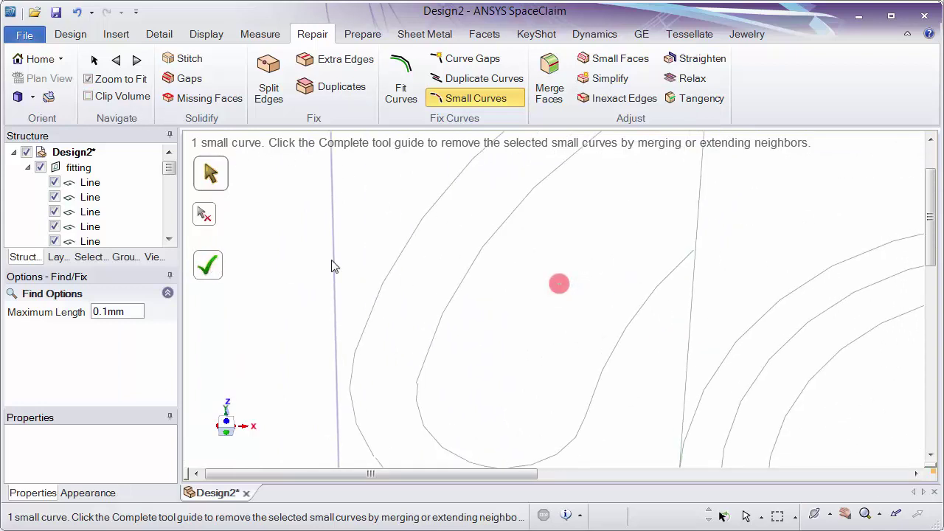
Step: Exit the check and inspect the short segments of the slot outline
{"action": "scroll", "coordinate": [560, 278], "scroll_direction": "down", "scroll_amount": 3}
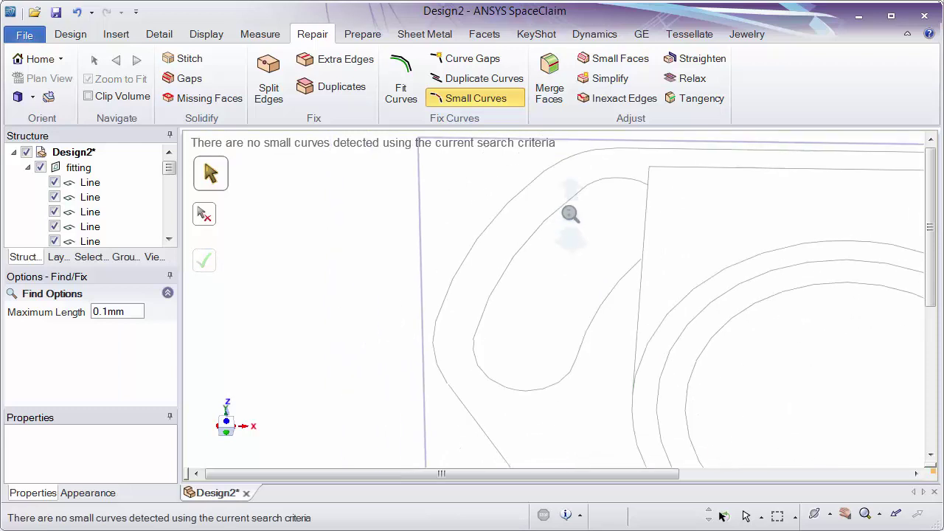
{"action": "scroll", "coordinate": [569, 268], "scroll_direction": "up", "scroll_amount": 2}
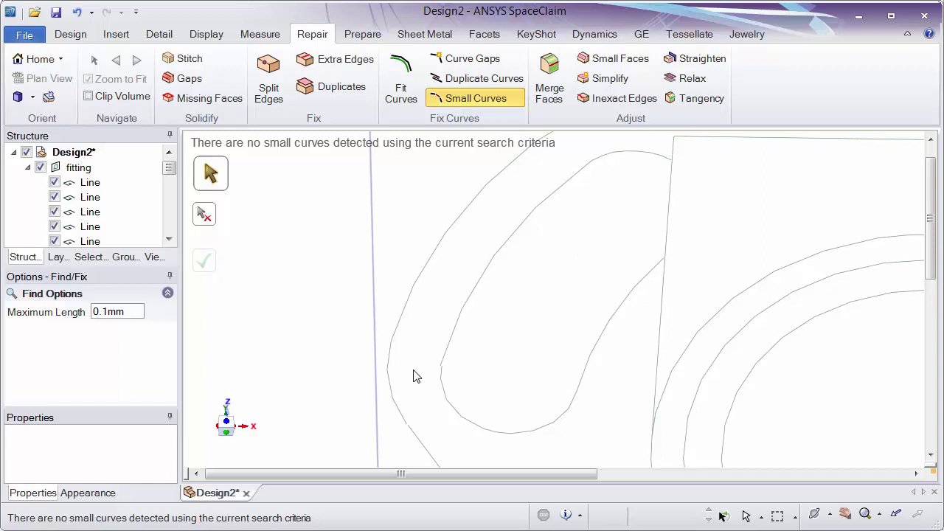
{"action": "key", "text": "Escape"}
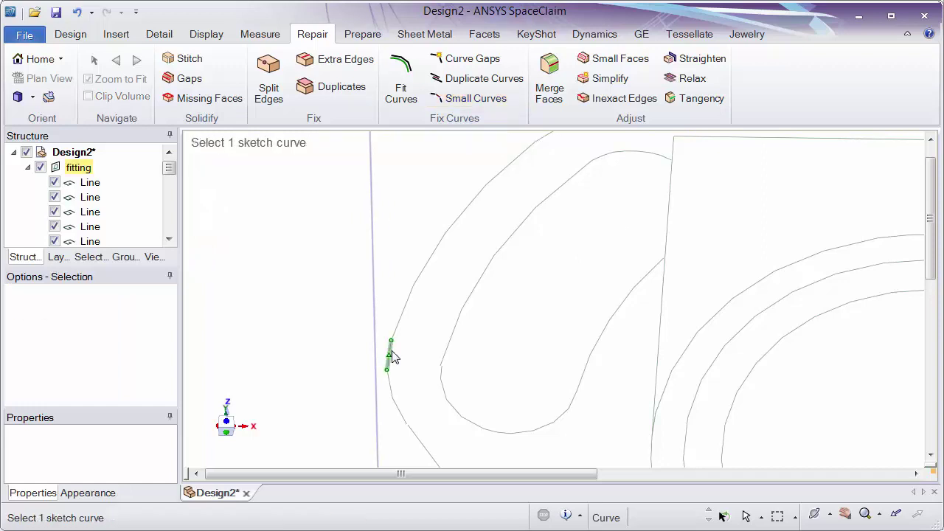
{"action": "left_click", "coordinate": [390, 355]}
{"action": "scroll", "coordinate": [478, 337], "scroll_direction": "up", "scroll_amount": 3}
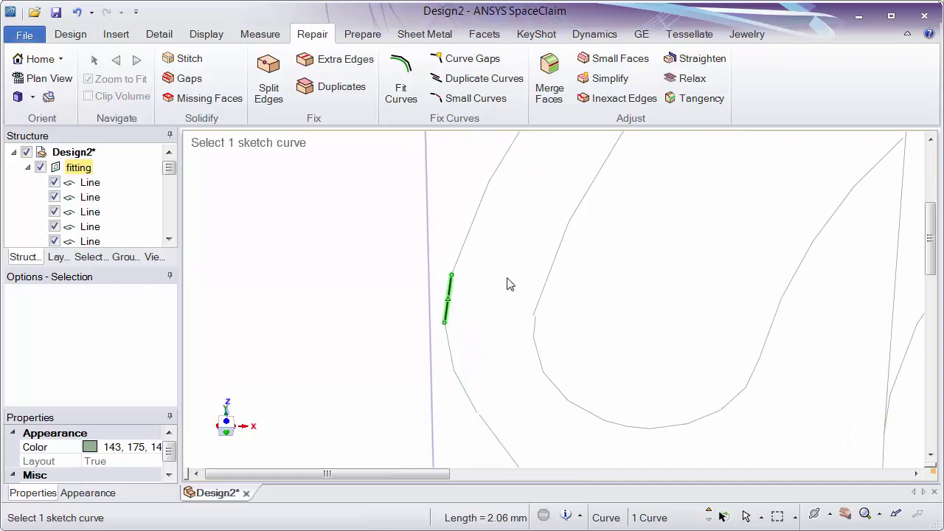
{"action": "left_click", "coordinate": [455, 259]}
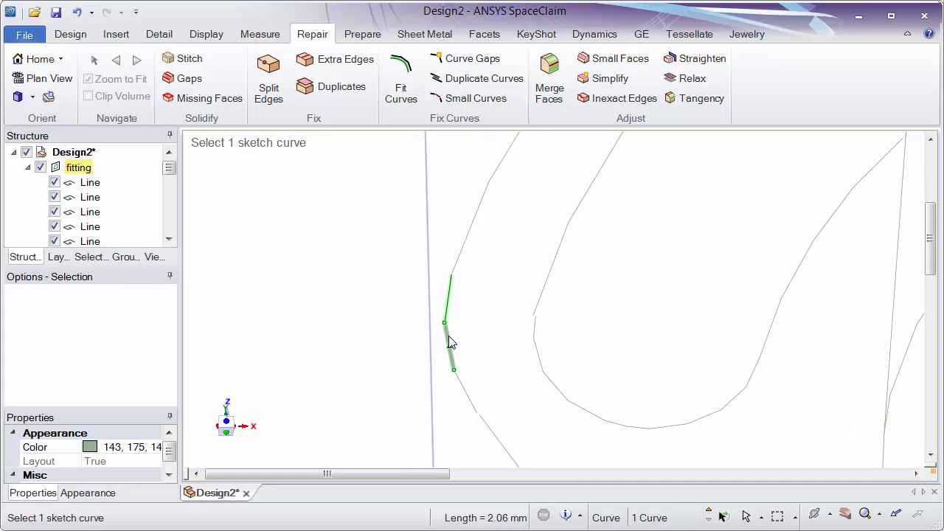
{"action": "left_click", "coordinate": [451, 343]}
Step: Rerun Small Curves on the framed fitting to confirm none remain
{"action": "scroll", "coordinate": [573, 327], "scroll_direction": "down", "scroll_amount": 5}
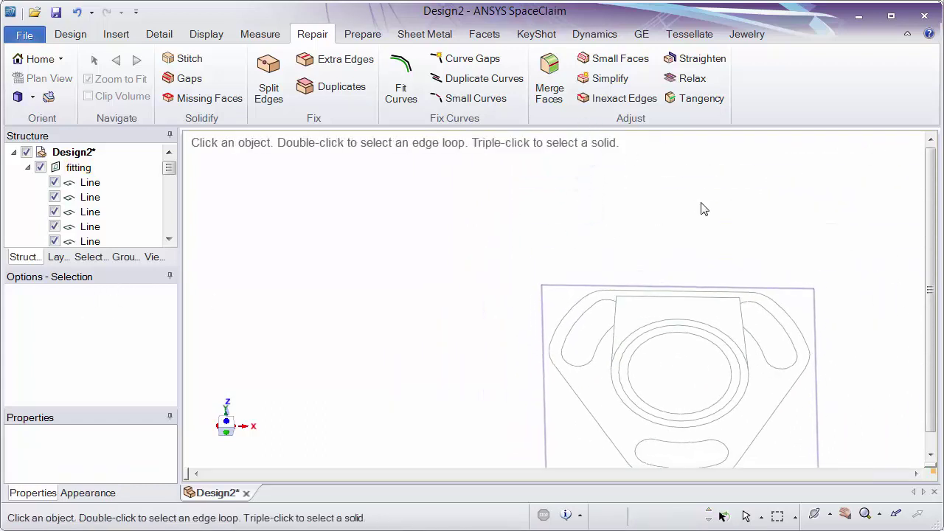
{"action": "middle_click_drag", "start_coordinate": [703, 209], "coordinate": [442, 133], "text": "shift"}
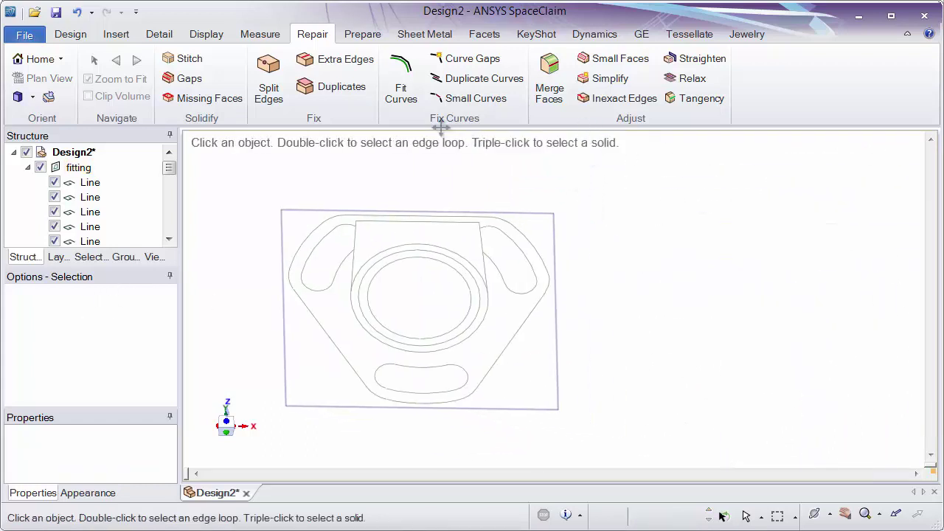
{"action": "left_click", "coordinate": [477, 99]}
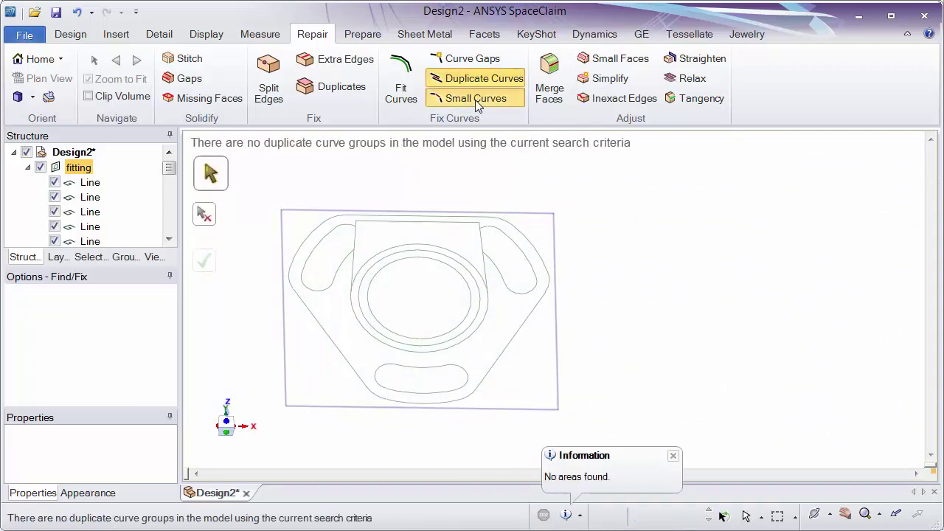
{"action": "left_click", "coordinate": [475, 100]}
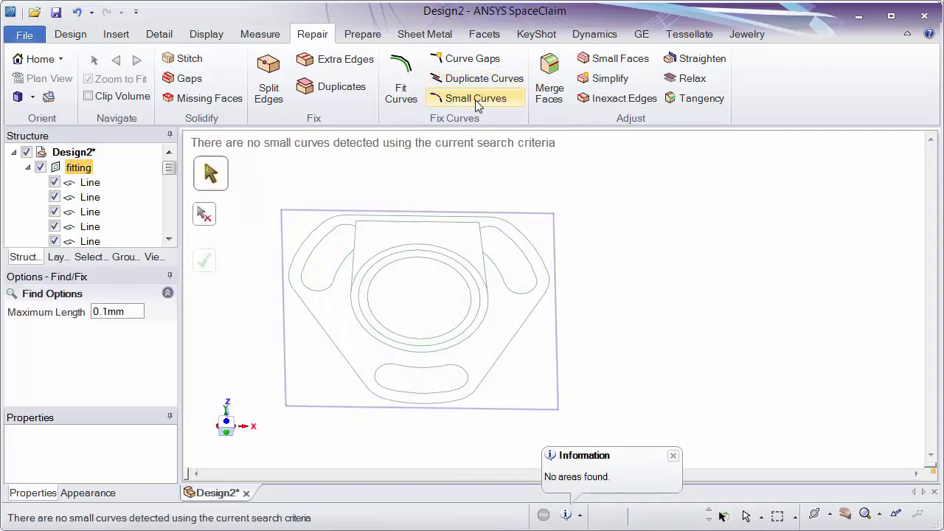
{"action": "left_click", "coordinate": [486, 58]}
{"action": "scroll", "coordinate": [632, 243], "scroll_direction": "up", "scroll_amount": 3}
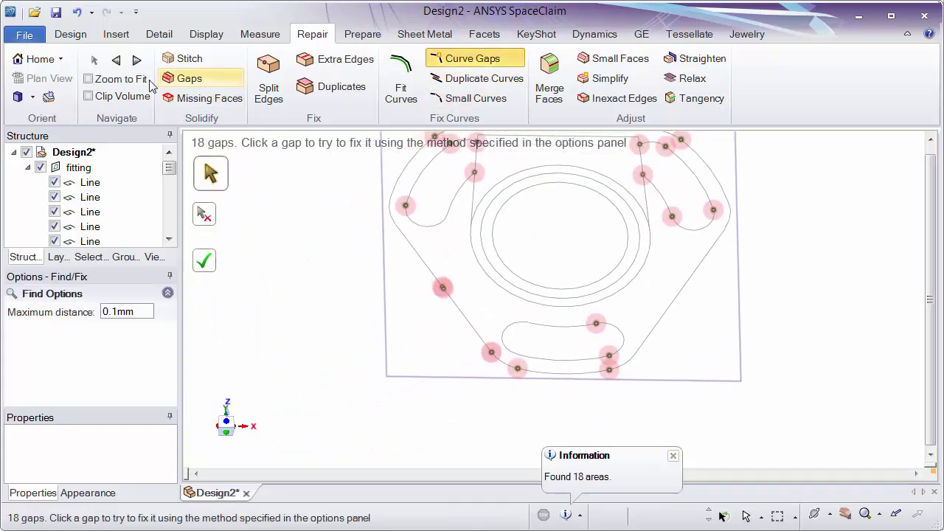
{"action": "left_click", "coordinate": [118, 79]}
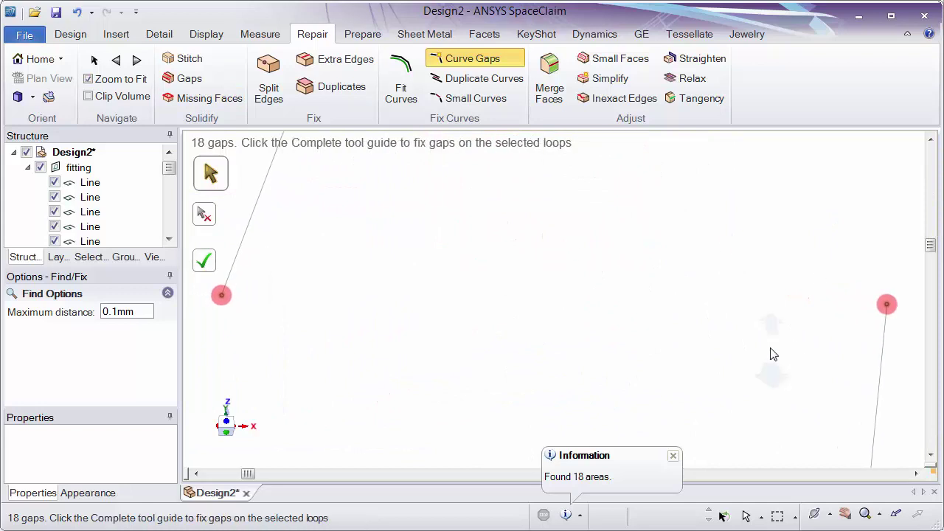
{"action": "scroll", "coordinate": [774, 354], "scroll_direction": "down", "scroll_amount": 5}
{"action": "scroll", "coordinate": [780, 249], "scroll_direction": "down", "scroll_amount": 4}
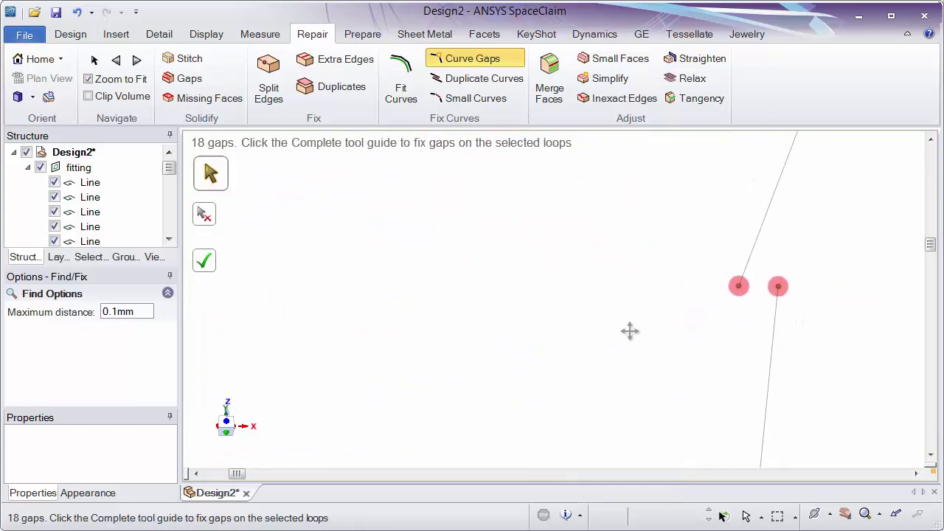
{"action": "middle_click_drag", "start_coordinate": [627, 331], "coordinate": [379, 322], "text": "shift"}
{"action": "scroll", "coordinate": [375, 309], "scroll_direction": "down", "scroll_amount": 4}
{"action": "scroll", "coordinate": [519, 253], "scroll_direction": "down", "scroll_amount": 4}
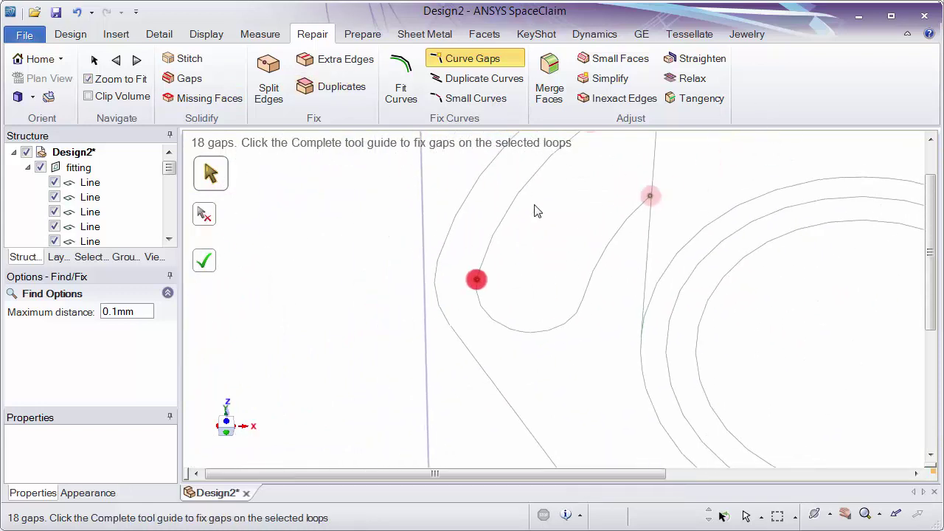
{"action": "scroll", "coordinate": [538, 211], "scroll_direction": "down", "scroll_amount": 2}
{"action": "scroll", "coordinate": [645, 332], "scroll_direction": "up", "scroll_amount": 5}
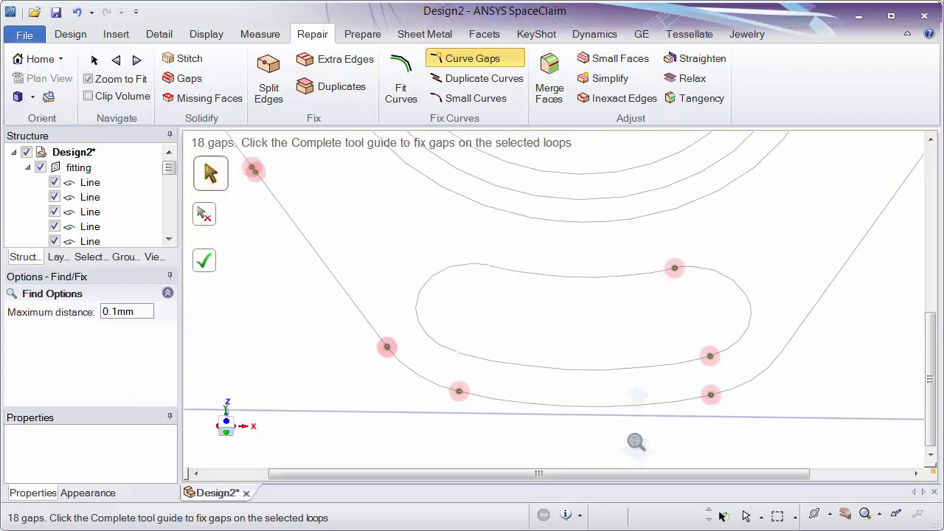
{"action": "scroll", "coordinate": [579, 366], "scroll_direction": "up", "scroll_amount": 4}
{"action": "scroll", "coordinate": [666, 331], "scroll_direction": "up", "scroll_amount": 1}
{"action": "scroll", "coordinate": [483, 371], "scroll_direction": "up", "scroll_amount": 1}
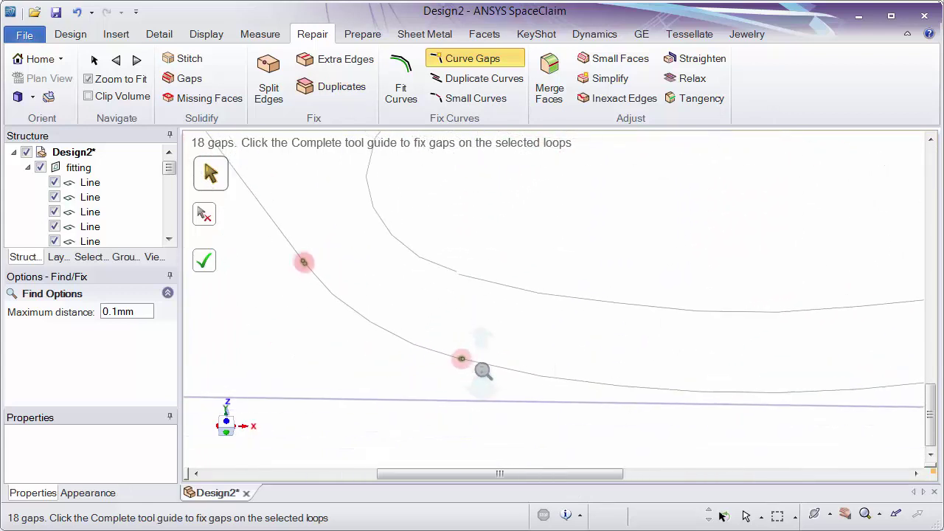
{"action": "scroll", "coordinate": [491, 420], "scroll_direction": "up", "scroll_amount": 4}
{"action": "middle_click_drag", "start_coordinate": [495, 430], "coordinate": [544, 436], "text": "shift"}
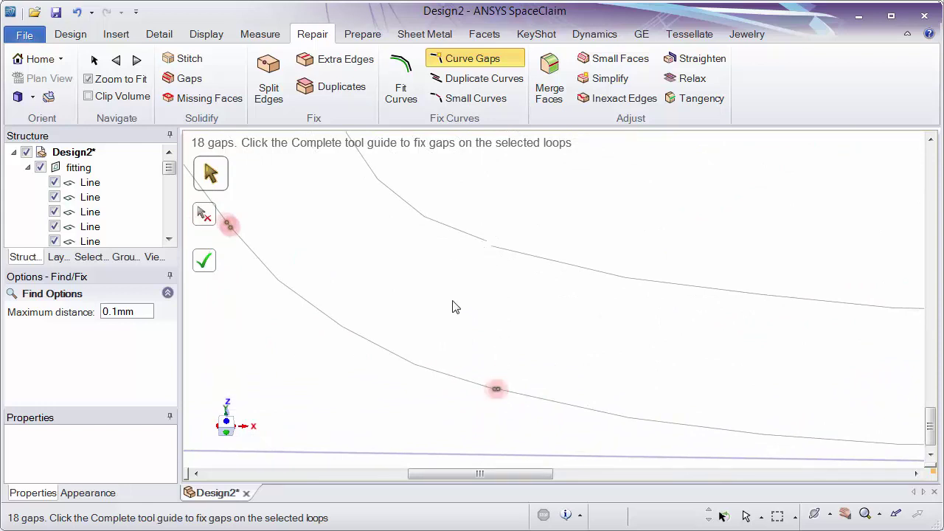
{"action": "scroll", "coordinate": [464, 373], "scroll_direction": "down", "scroll_amount": 10}
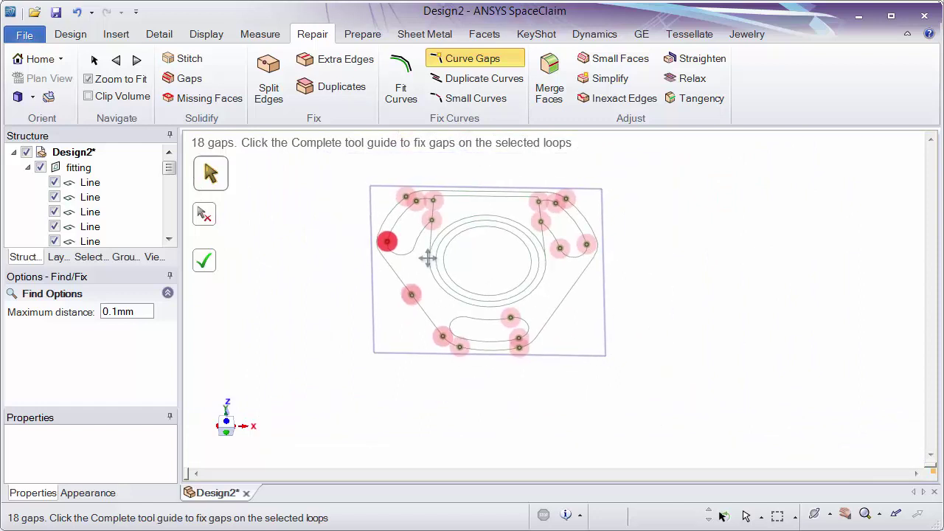
{"action": "middle_click_drag", "start_coordinate": [428, 258], "coordinate": [401, 264], "text": "shift"}
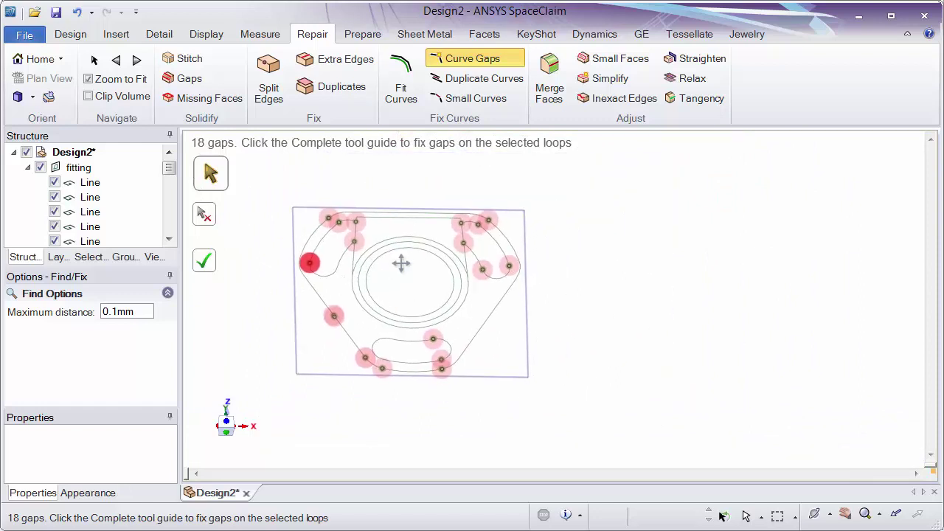
{"action": "left_click", "coordinate": [141, 310]}
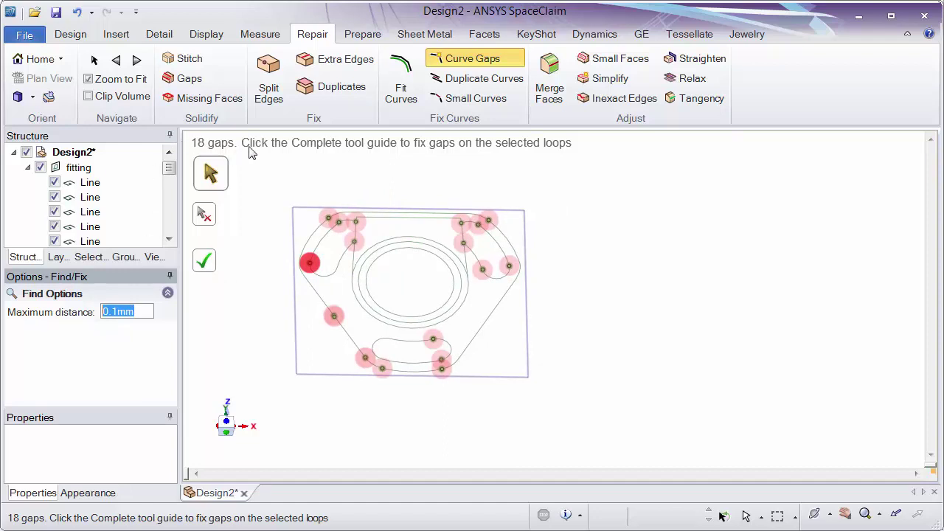
Step: Try Curve Gaps maximum distances of 0.2mm and then 0.1mm
{"action": "type", "text": "."}
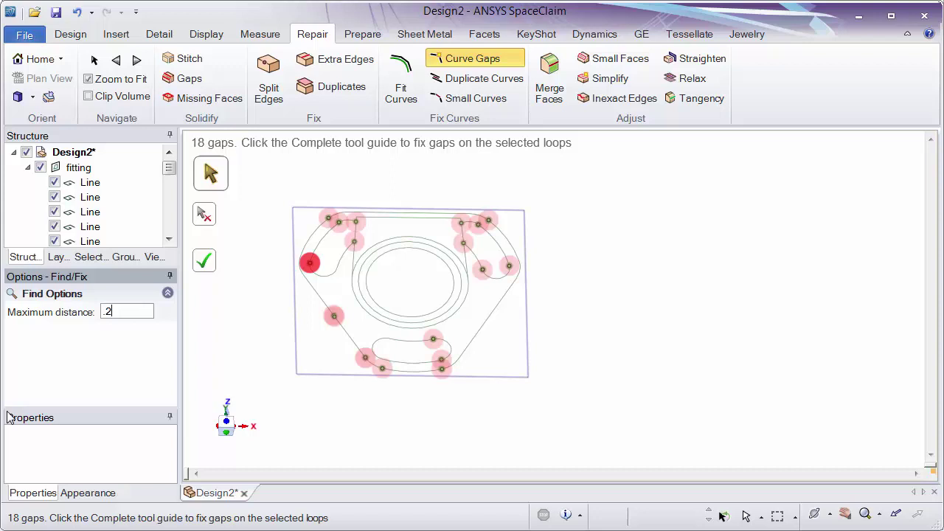
{"action": "type", "text": "2"}
{"action": "key", "text": "Return"}
{"action": "scroll", "coordinate": [407, 350], "scroll_direction": "up", "scroll_amount": 5}
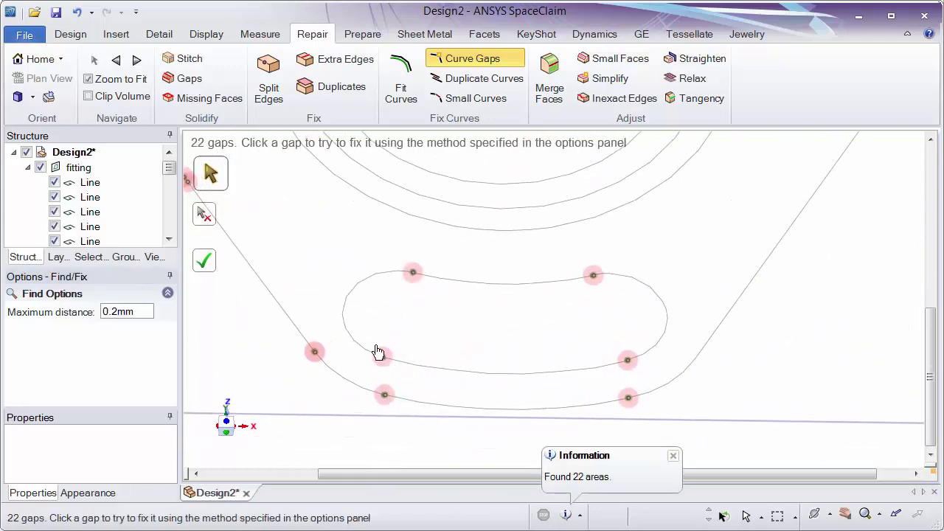
{"action": "double_click", "coordinate": [137, 312]}
{"action": "type", "text": "0.1"}
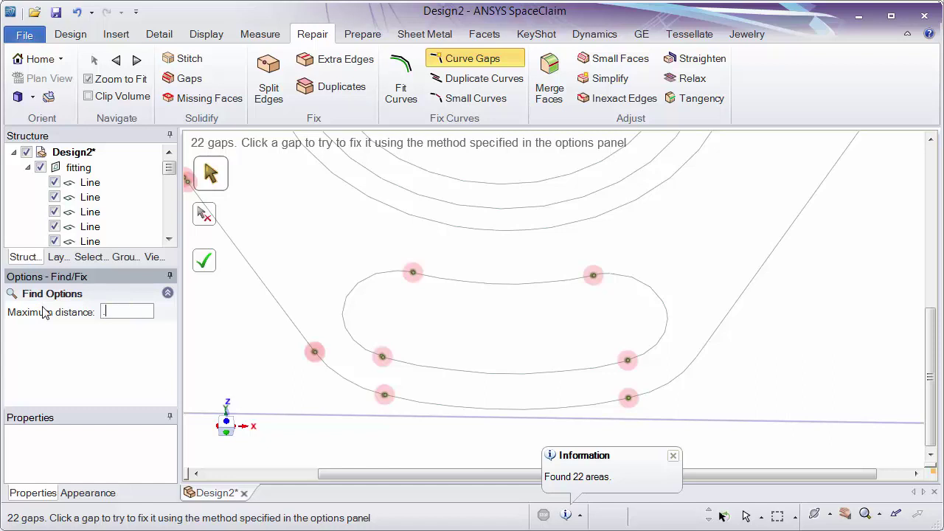
{"action": "key", "text": "Return"}
{"action": "scroll", "coordinate": [395, 302], "scroll_direction": "up", "scroll_amount": 3}
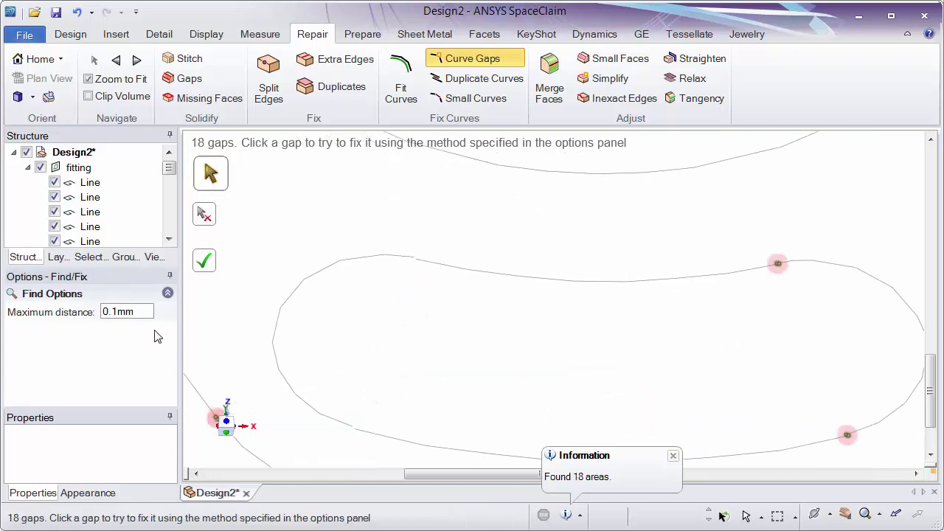
Step: Set the maximum distance to 0.2mm, then 1mm, finding 19 gaps
{"action": "double_click", "coordinate": [153, 308]}
{"action": "type", "text": "0.2"}
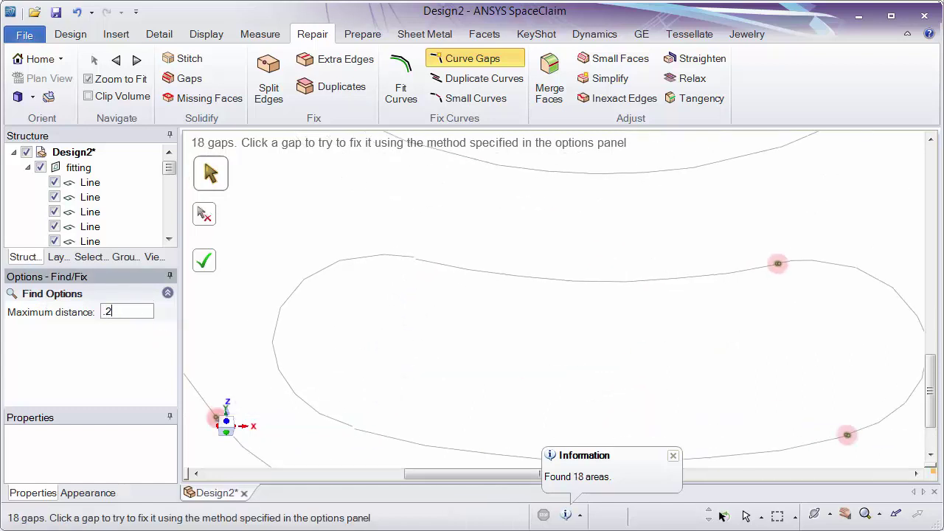
{"action": "key", "text": "Return"}
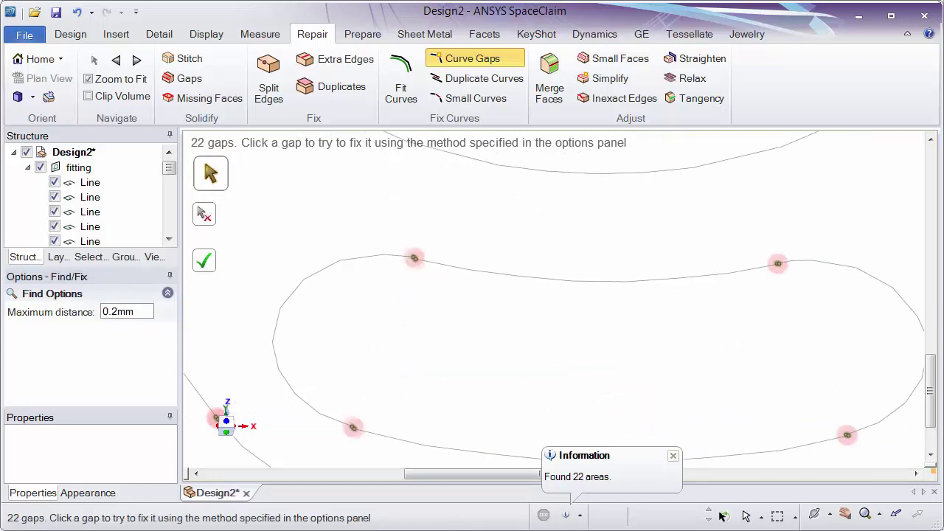
{"action": "double_click", "coordinate": [146, 307]}
{"action": "type", "text": "1"}
{"action": "key", "text": "Return"}
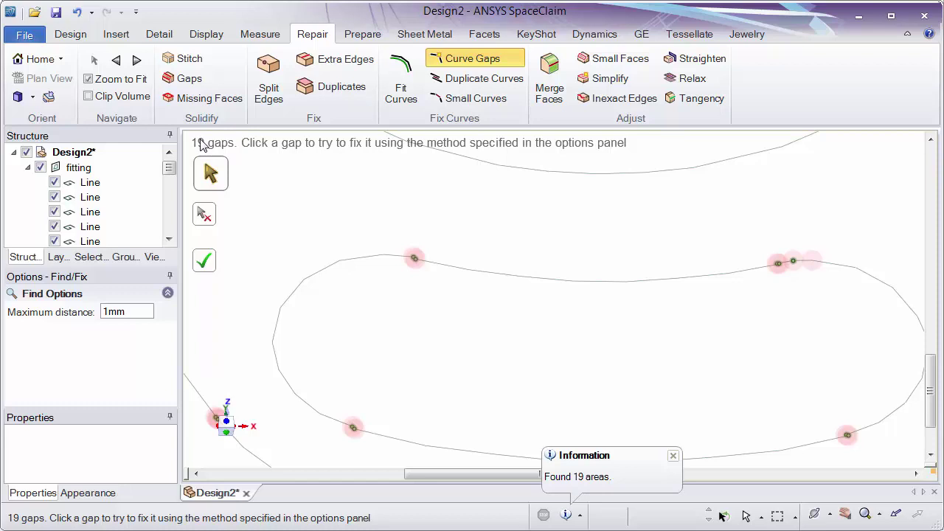
{"action": "scroll", "coordinate": [801, 305], "scroll_direction": "up", "scroll_amount": 5}
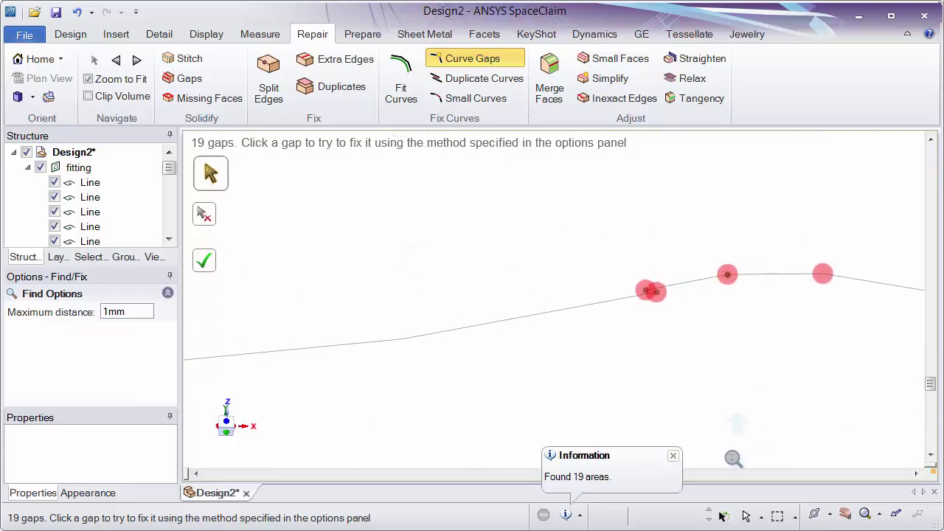
Step: Undo a trial gap fix and reset the maximum distance to 0.2mm
{"action": "middle_click_drag", "start_coordinate": [733, 357], "coordinate": [537, 310], "text": "shift"}
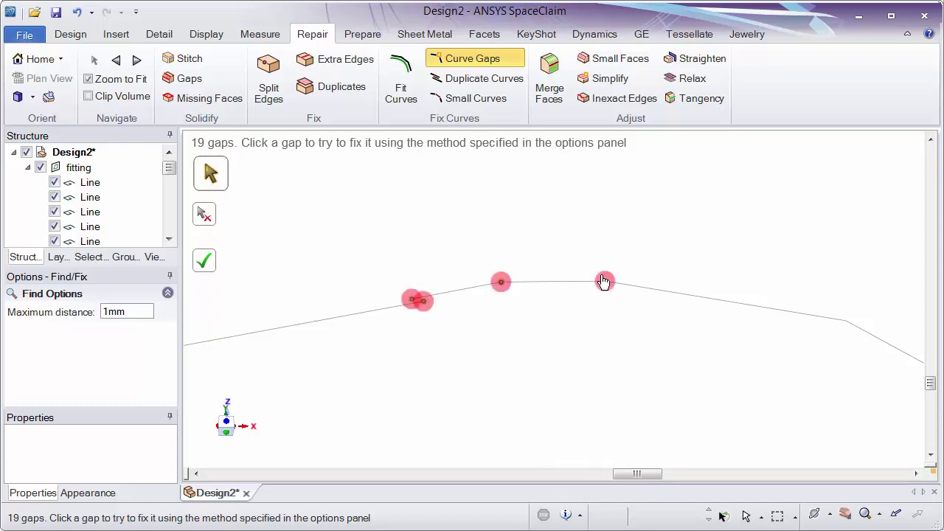
{"action": "left_click", "coordinate": [486, 343]}
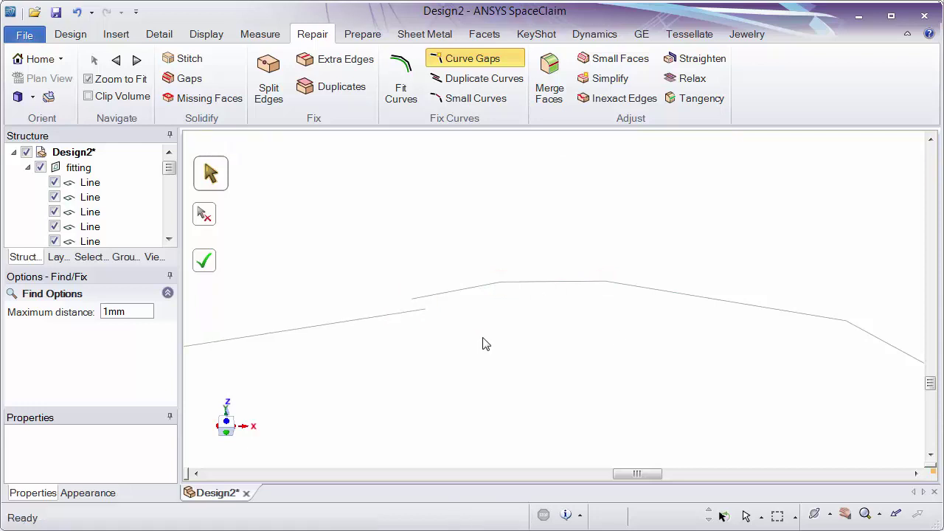
{"action": "key", "text": "ctrl+z"}
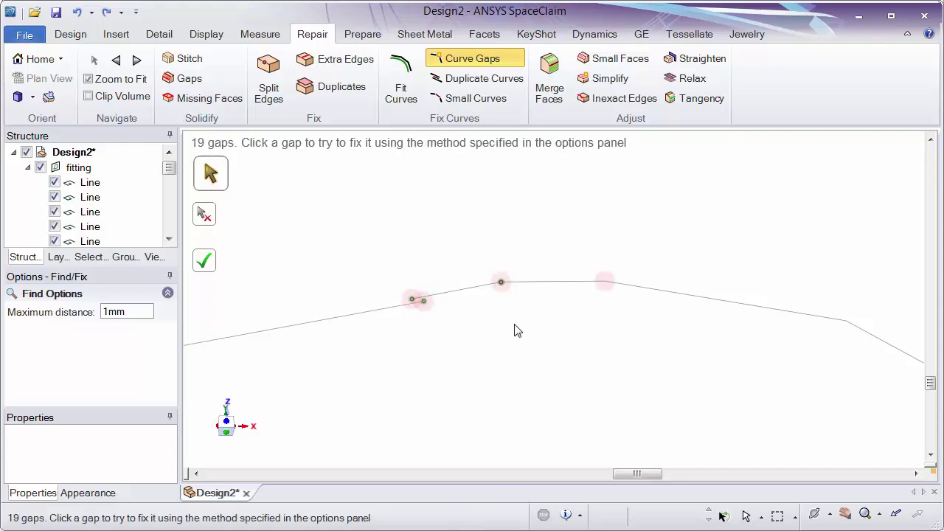
{"action": "double_click", "coordinate": [118, 312]}
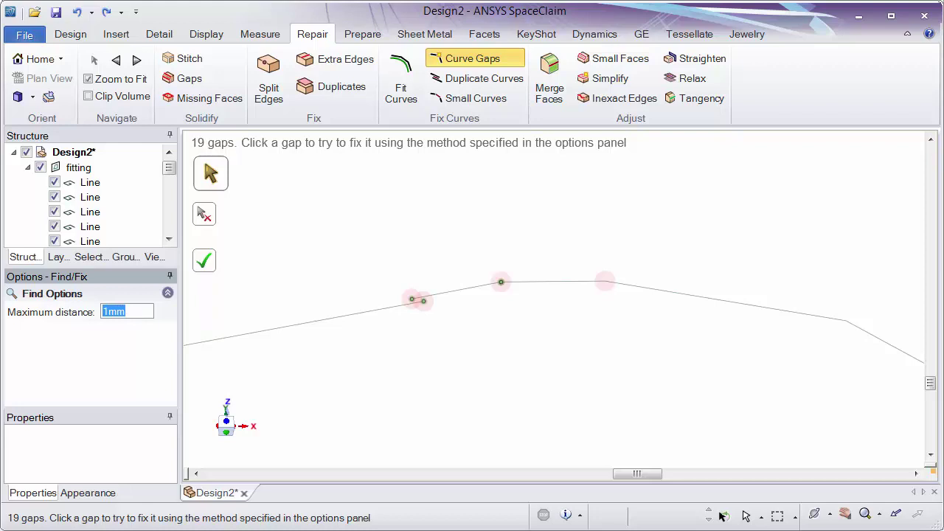
{"action": "type", "text": "0.2"}
{"action": "key", "text": "Return"}
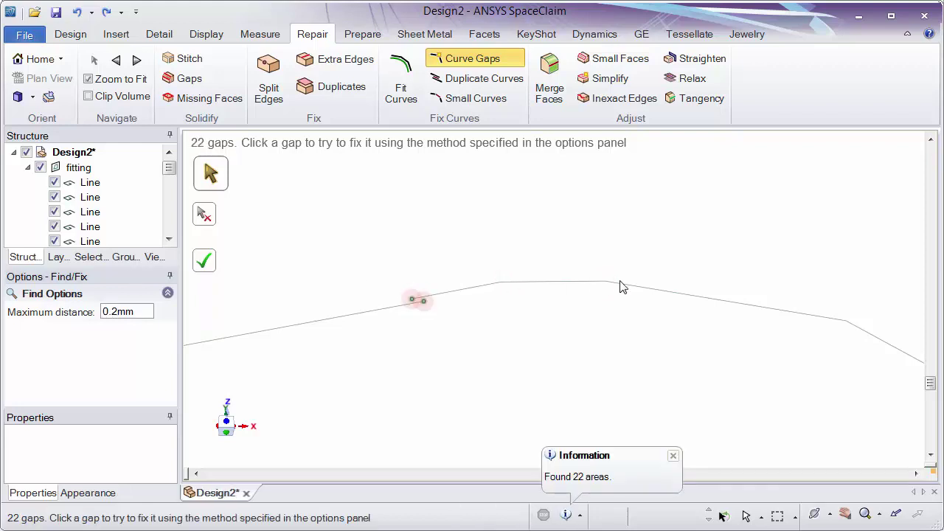
Step: Close one curve gap, redoing the fix once, then zoom out to the whole outline
{"action": "left_click", "coordinate": [413, 301]}
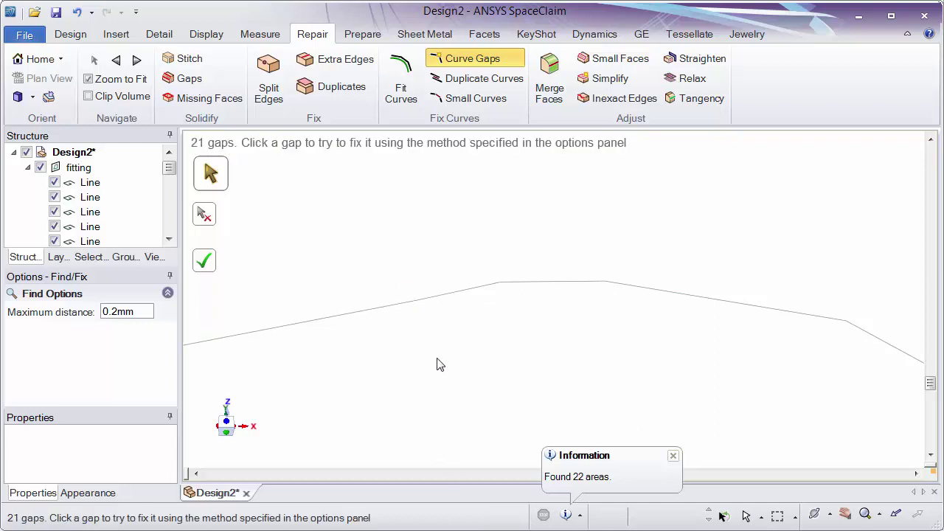
{"action": "key", "text": "ctrl+z"}
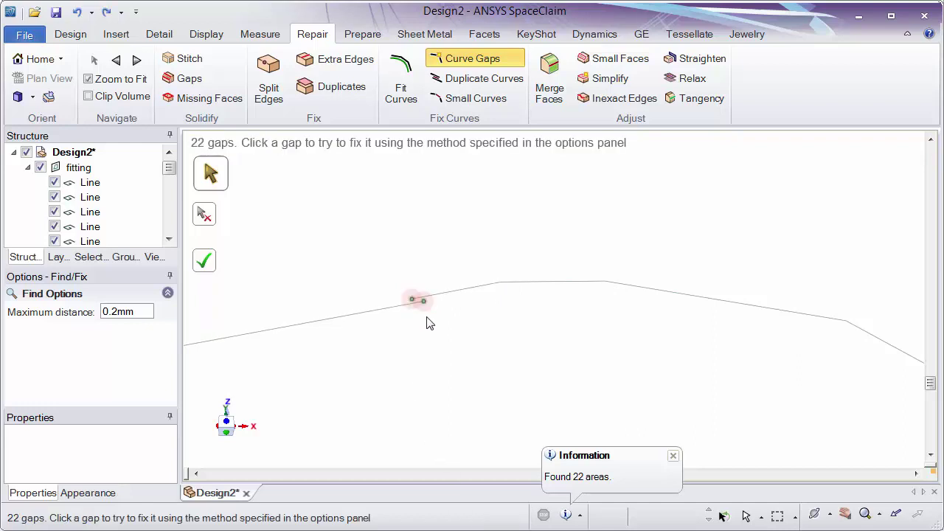
{"action": "left_click", "coordinate": [418, 299]}
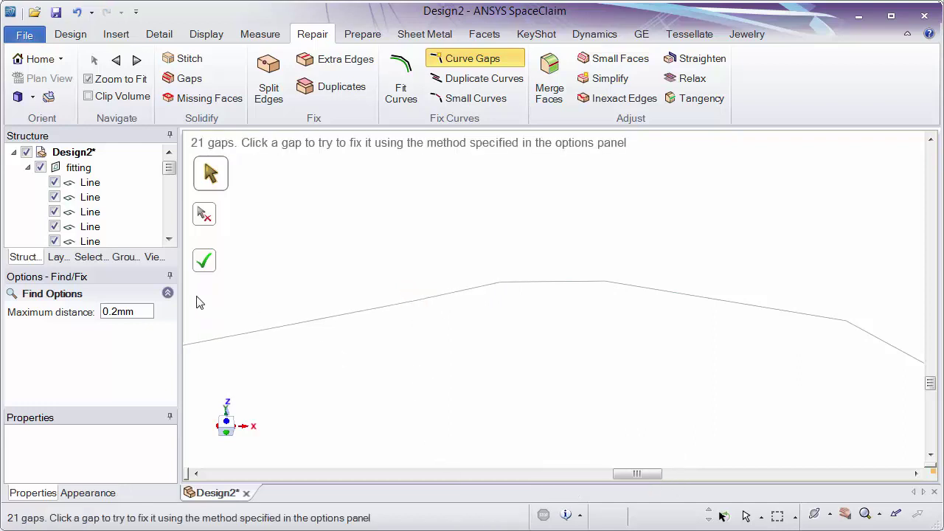
{"action": "double_click", "coordinate": [145, 311]}
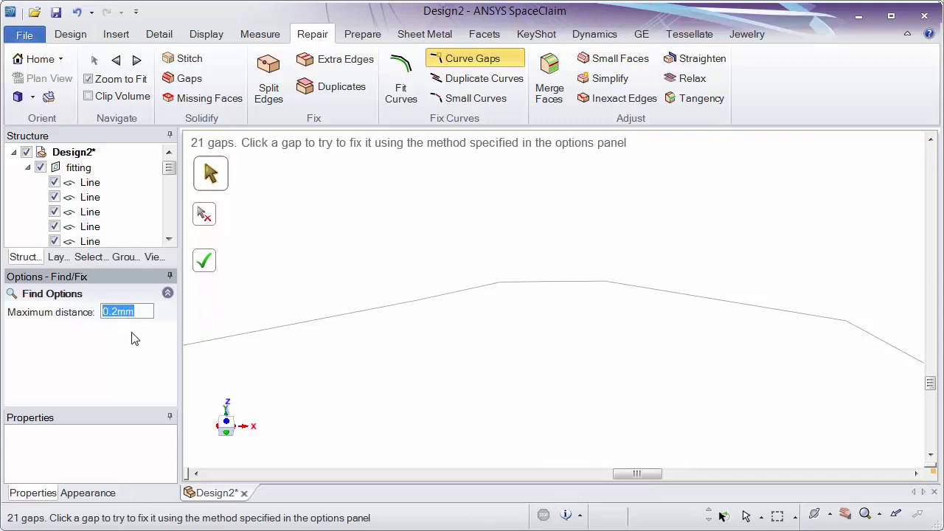
{"action": "scroll", "coordinate": [390, 253], "scroll_direction": "down", "scroll_amount": 5}
{"action": "scroll", "coordinate": [449, 175], "scroll_direction": "down", "scroll_amount": 5}
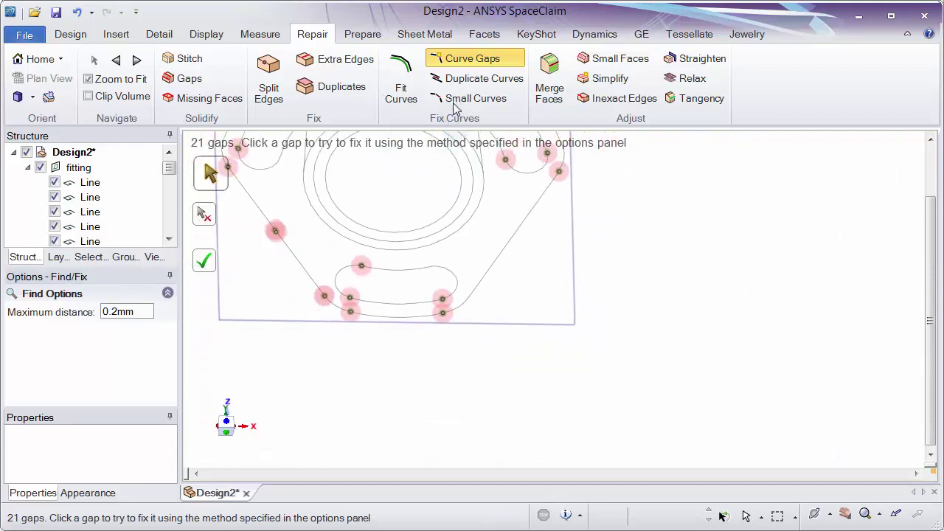
{"action": "middle_click_drag", "start_coordinate": [580, 379], "coordinate": [587, 303]}
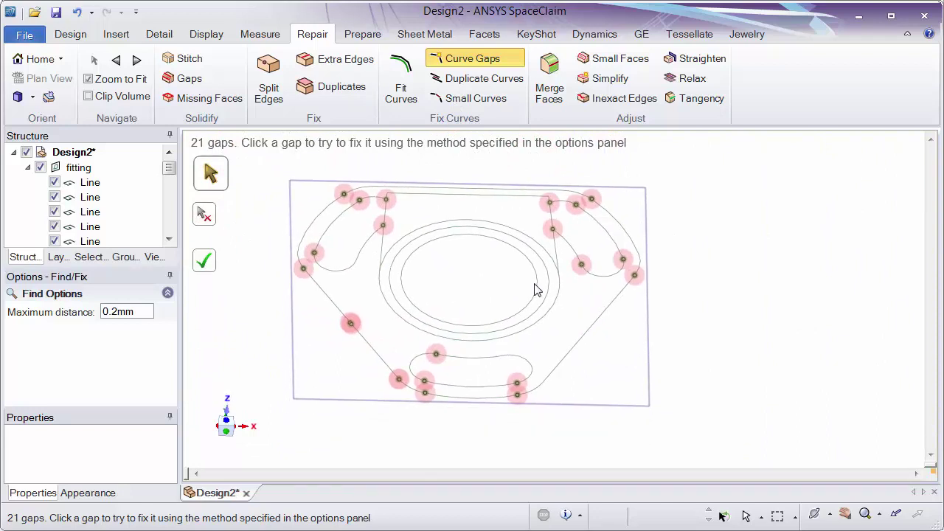
Step: Fix all 21 remaining curve gaps, then fill all outline curves into a surface
{"action": "left_click", "coordinate": [211, 262]}
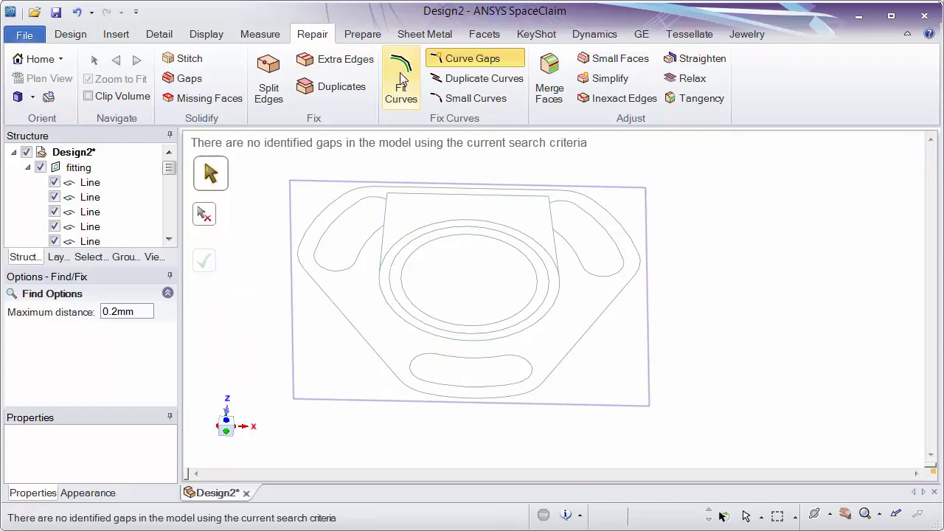
{"action": "key", "text": "Escape"}
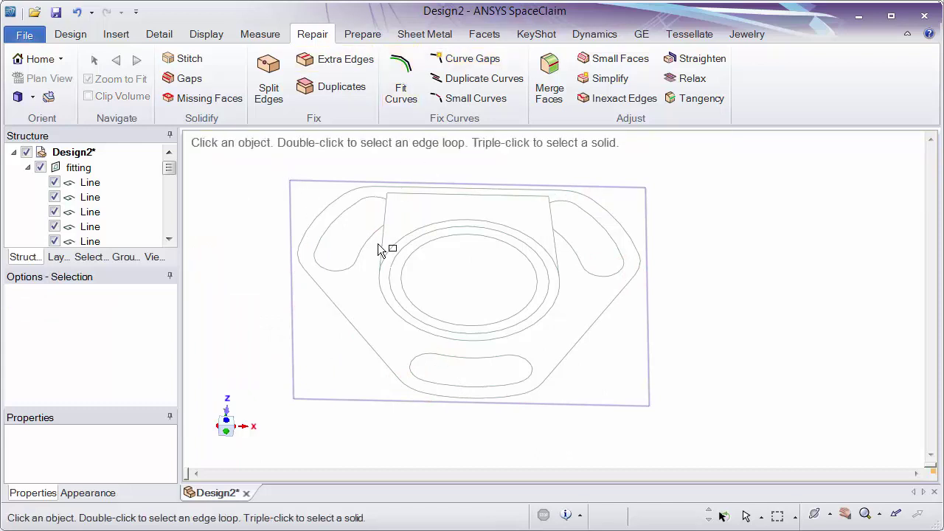
{"action": "left_click_drag", "start_coordinate": [276, 164], "coordinate": [748, 440]}
{"action": "key", "text": "f"}
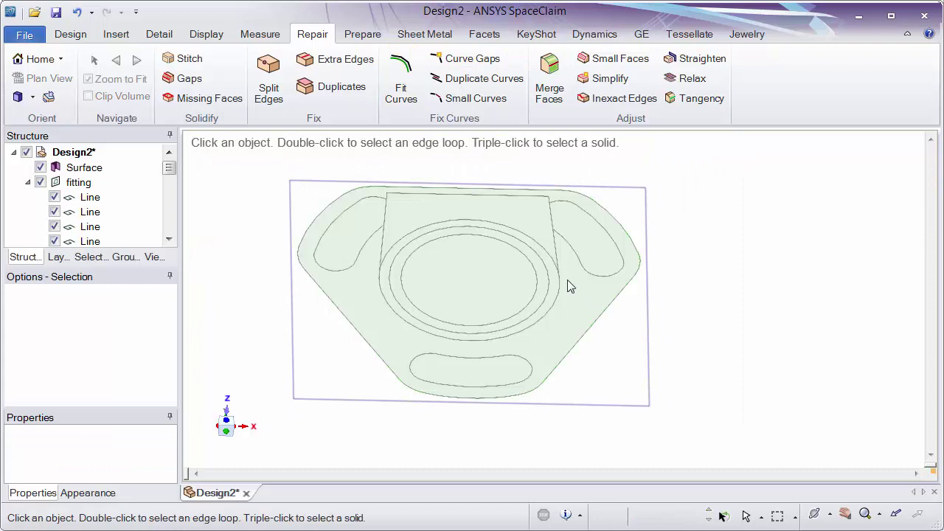
Step: Inspect the surface's pocket, side, top trapezoid, inner circle and ring faces
{"action": "left_click", "coordinate": [576, 291]}
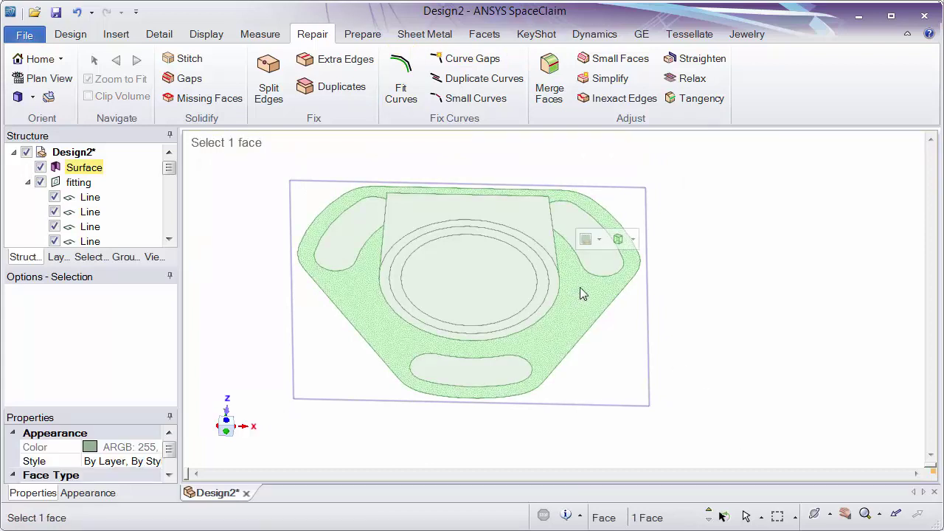
{"action": "left_click", "coordinate": [600, 270]}
{"action": "left_click", "coordinate": [489, 365]}
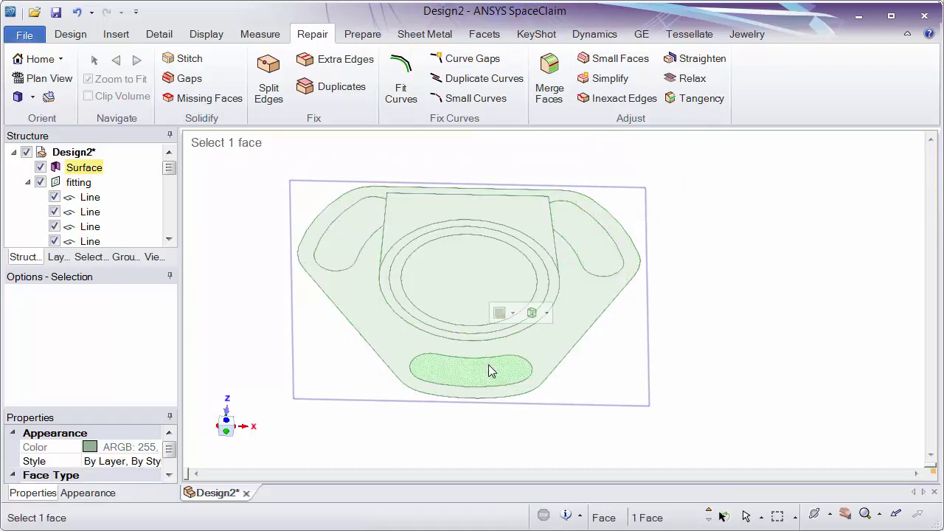
{"action": "left_click", "coordinate": [360, 237]}
{"action": "left_click", "coordinate": [454, 210]}
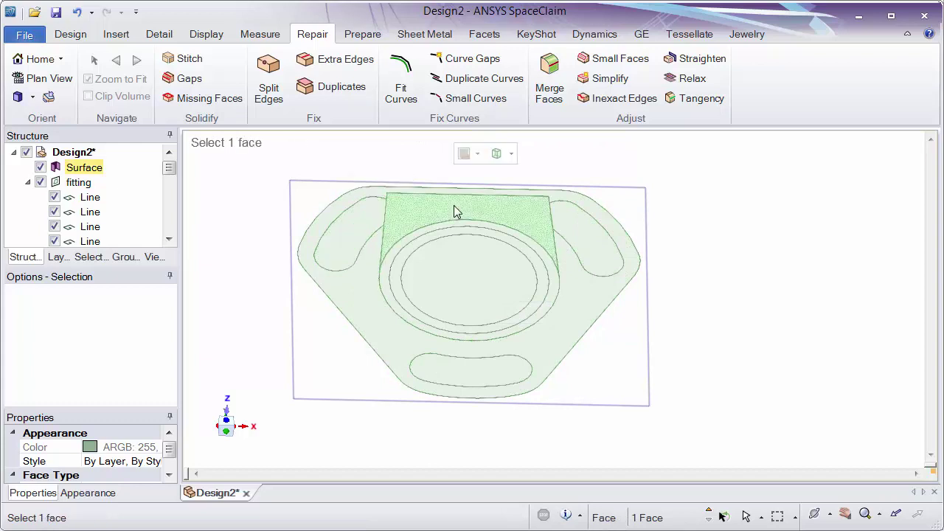
{"action": "left_click", "coordinate": [480, 274]}
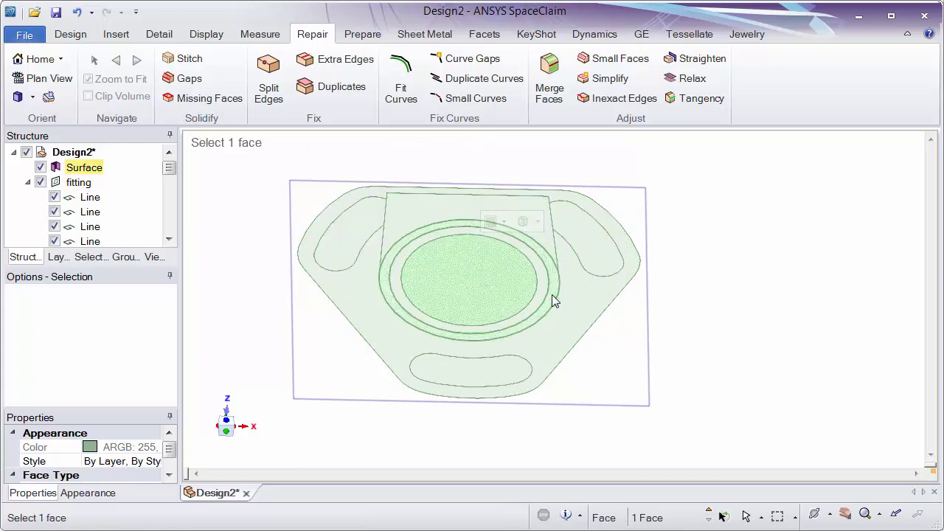
{"action": "left_click", "coordinate": [552, 294]}
{"action": "left_click", "coordinate": [796, 242]}
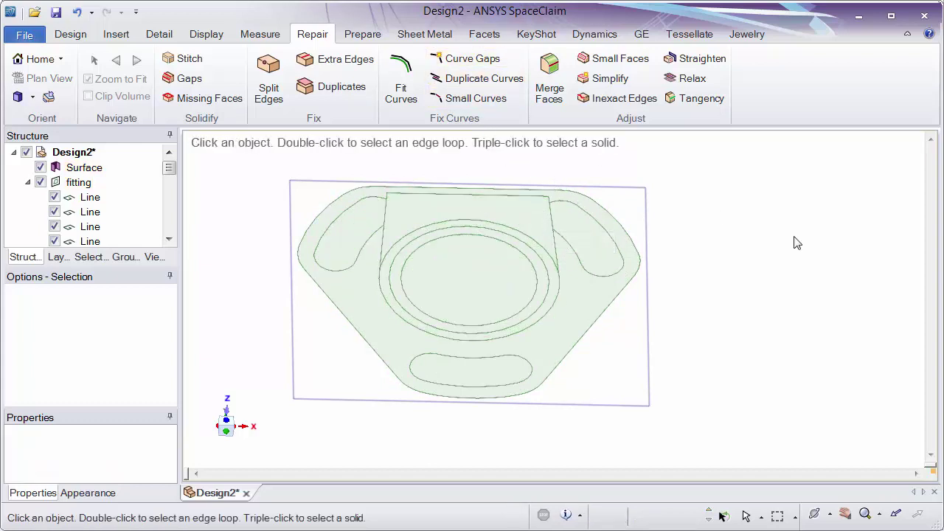
Step: Select everything and delete the surface, keeping the sketch curves
{"action": "key", "text": "ctrl+a"}
{"action": "key", "text": "Delete"}
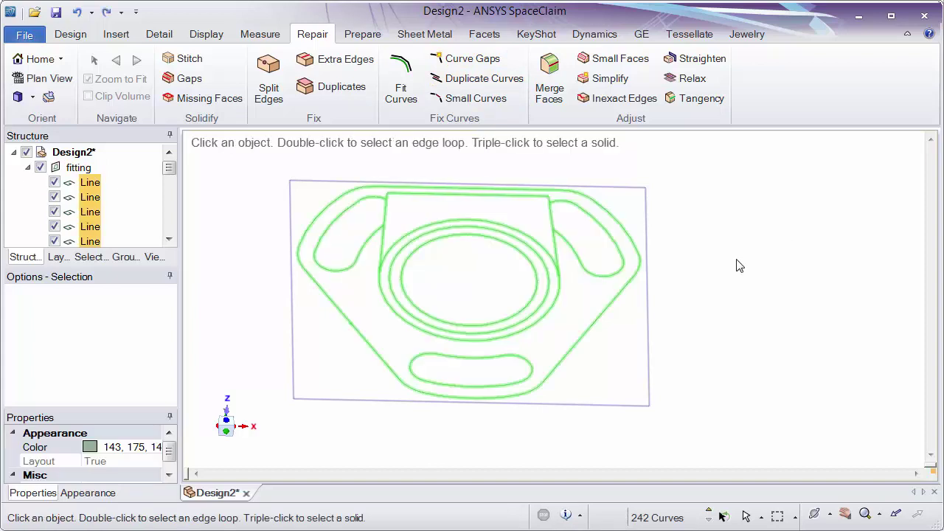
{"action": "left_click", "coordinate": [730, 276]}
Step: Preview a lines-only Fit Curves refit of the inner ellipse's 32 curves, with Arcs unchecked
{"action": "left_click", "coordinate": [396, 87]}
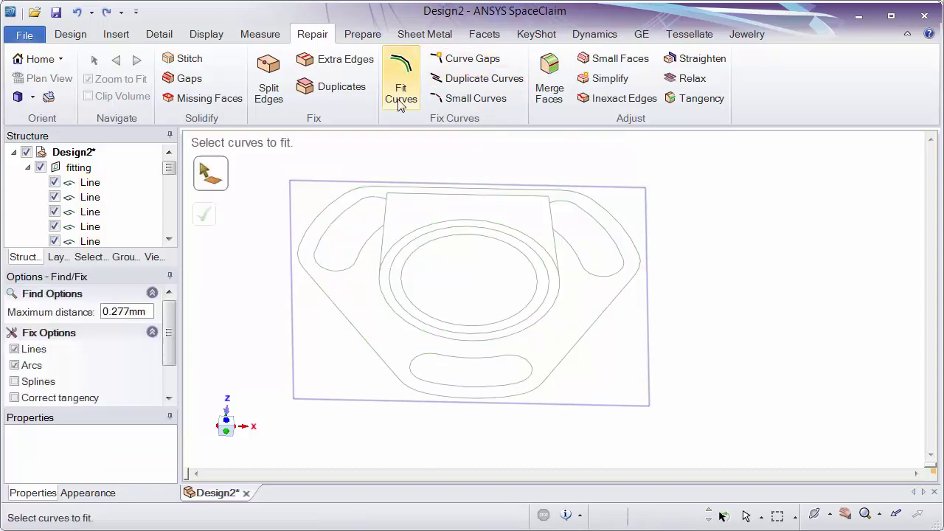
{"action": "scroll", "coordinate": [457, 268], "scroll_direction": "up", "scroll_amount": 3}
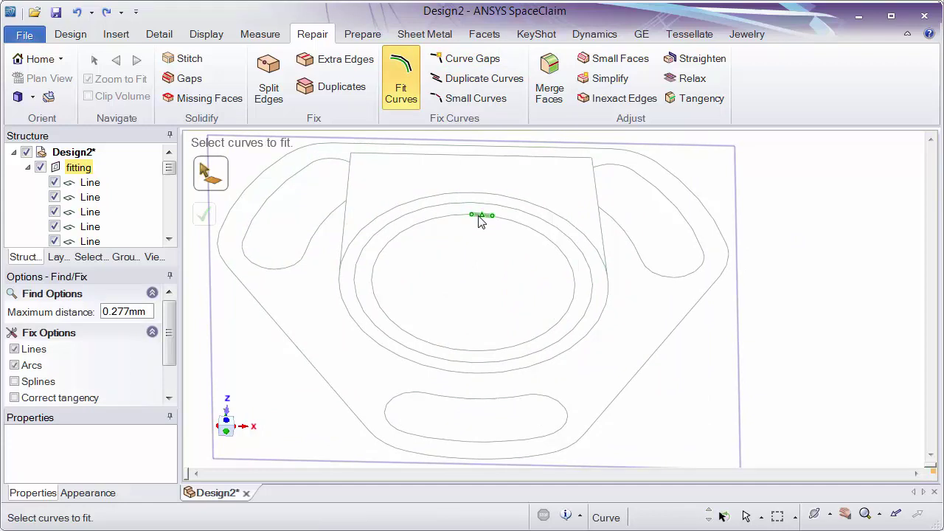
{"action": "scroll", "coordinate": [481, 221], "scroll_direction": "up", "scroll_amount": 2}
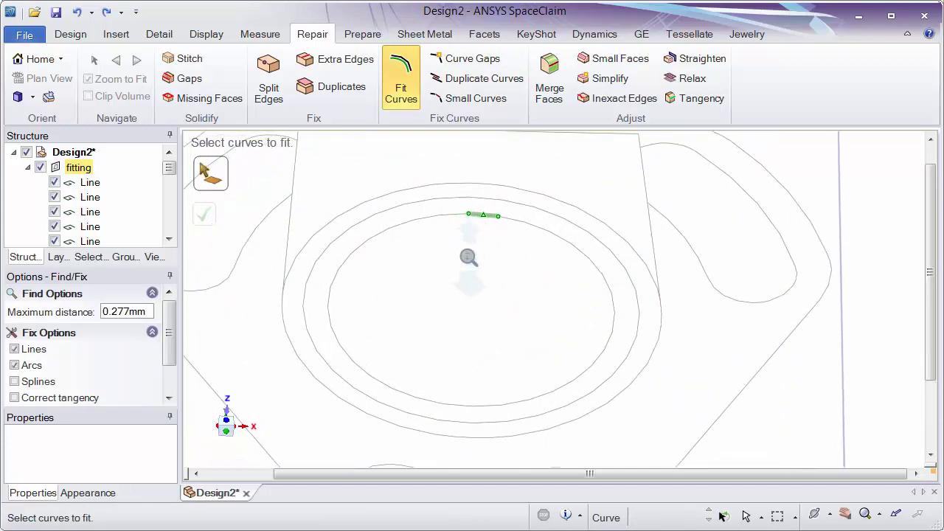
{"action": "left_click", "coordinate": [483, 219]}
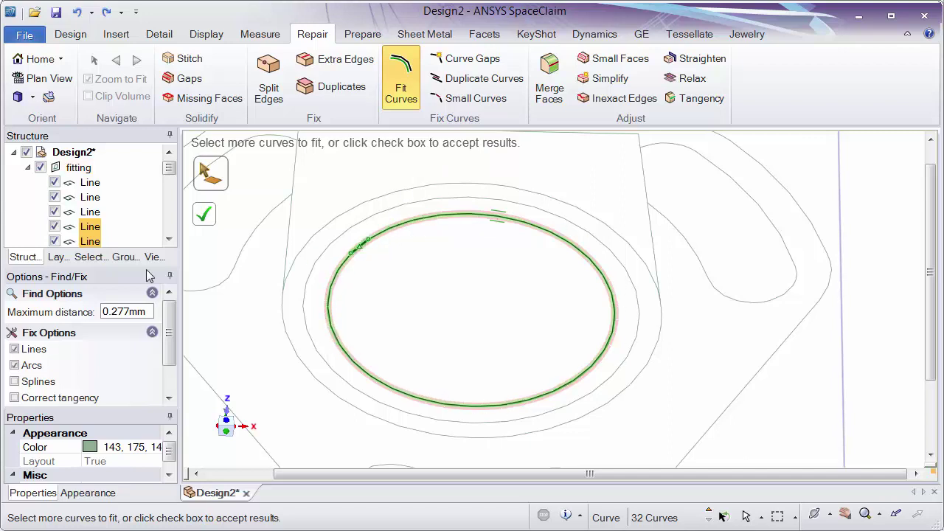
{"action": "left_click", "coordinate": [15, 365]}
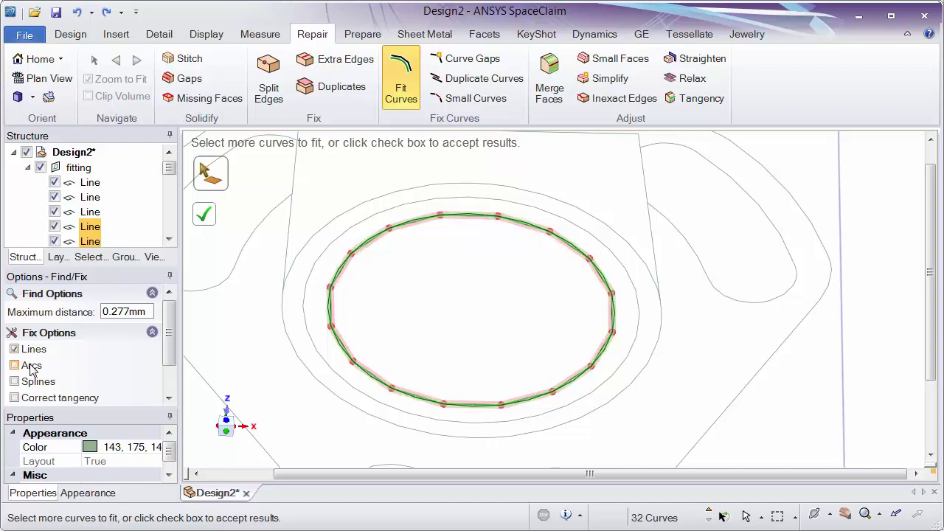
{"action": "left_click", "coordinate": [31, 367]}
{"action": "left_click", "coordinate": [31, 366]}
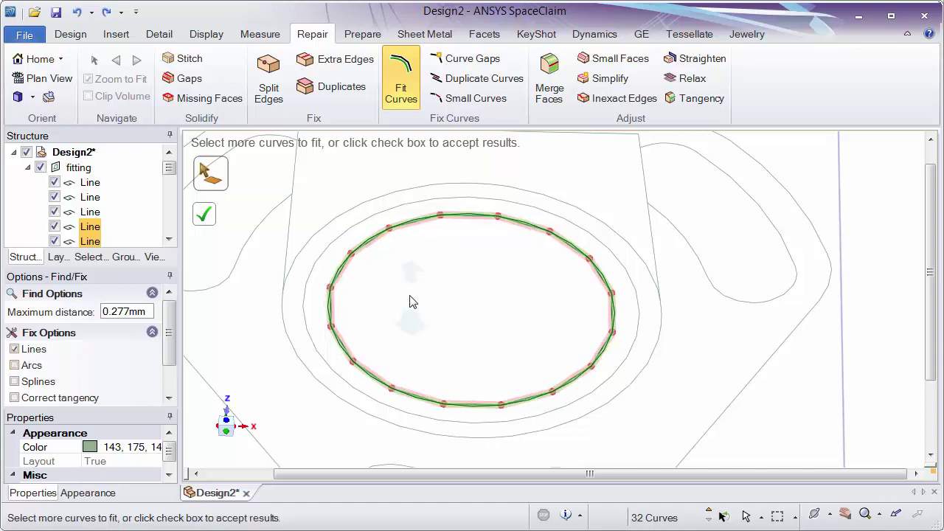
{"action": "scroll", "coordinate": [412, 302], "scroll_direction": "up", "scroll_amount": 1}
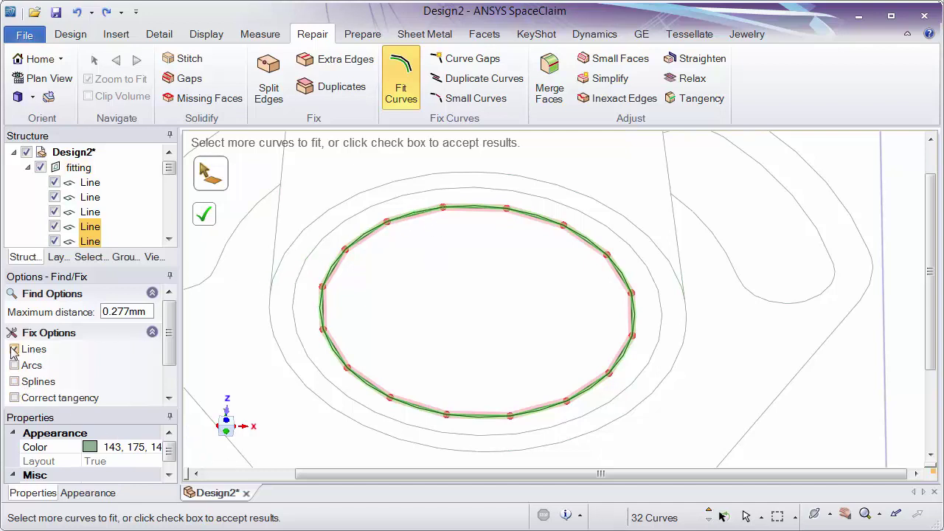
Step: Widen the side panels and lower the fit's maximum distance to 0.027 mm, allowing lines and arcs
{"action": "left_click", "coordinate": [150, 310]}
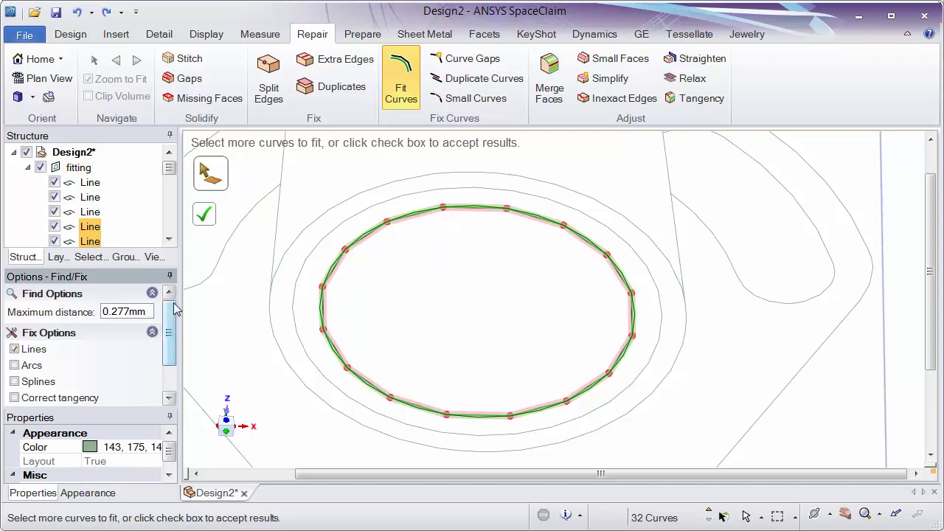
{"action": "mouse_move", "coordinate": [179, 315]}
{"action": "left_mouse_down"}
{"action": "mouse_move", "coordinate": [185, 307]}
{"action": "mouse_move", "coordinate": [198, 316]}
{"action": "left_mouse_up"}
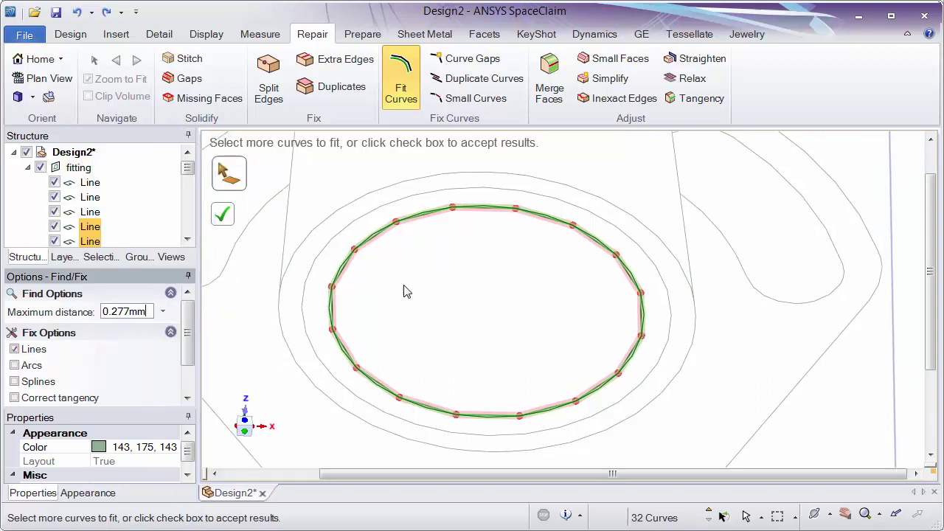
{"action": "scroll", "coordinate": [365, 263], "scroll_direction": "up", "scroll_amount": 5}
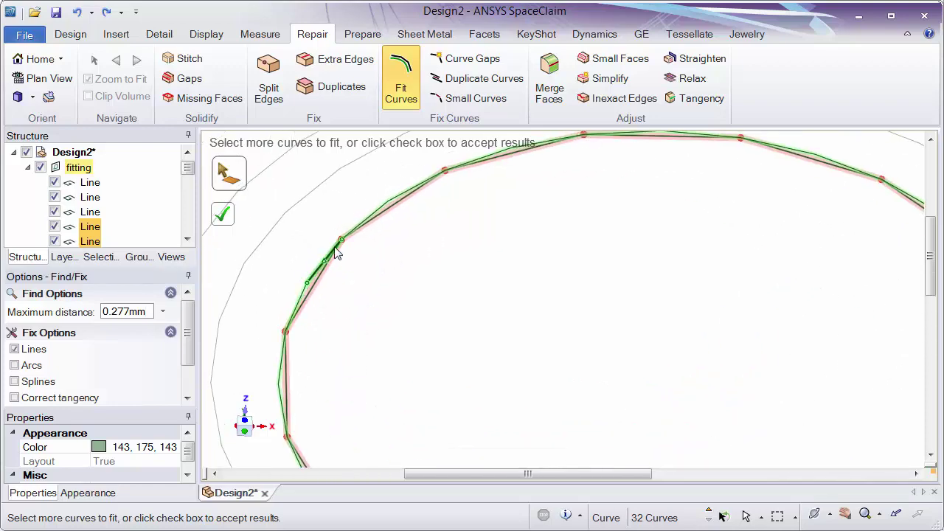
{"action": "scroll", "coordinate": [318, 306], "scroll_direction": "down", "scroll_amount": 5}
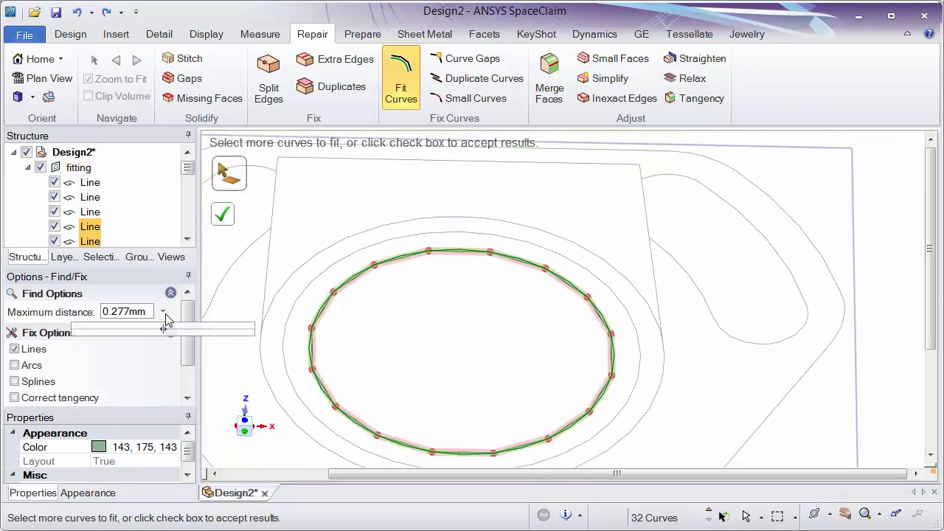
{"action": "left_click_drag", "start_coordinate": [163, 333], "coordinate": [100, 338]}
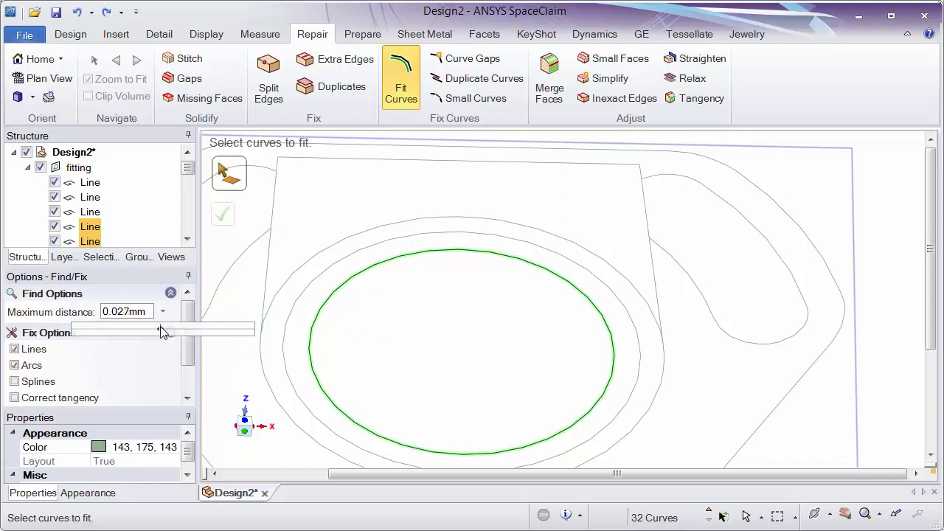
Step: Turn off Lines so only arcs are fitted, and set the maximum distance to 0.084 mm
{"action": "left_click_drag", "start_coordinate": [162, 332], "coordinate": [227, 336]}
{"action": "left_click", "coordinate": [33, 349]}
{"action": "left_click", "coordinate": [162, 311]}
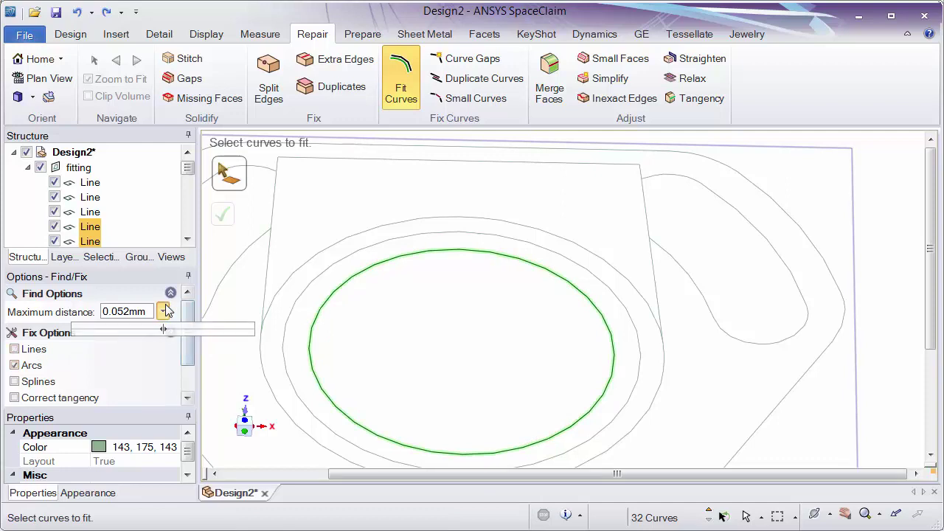
{"action": "left_click_drag", "start_coordinate": [166, 330], "coordinate": [191, 333]}
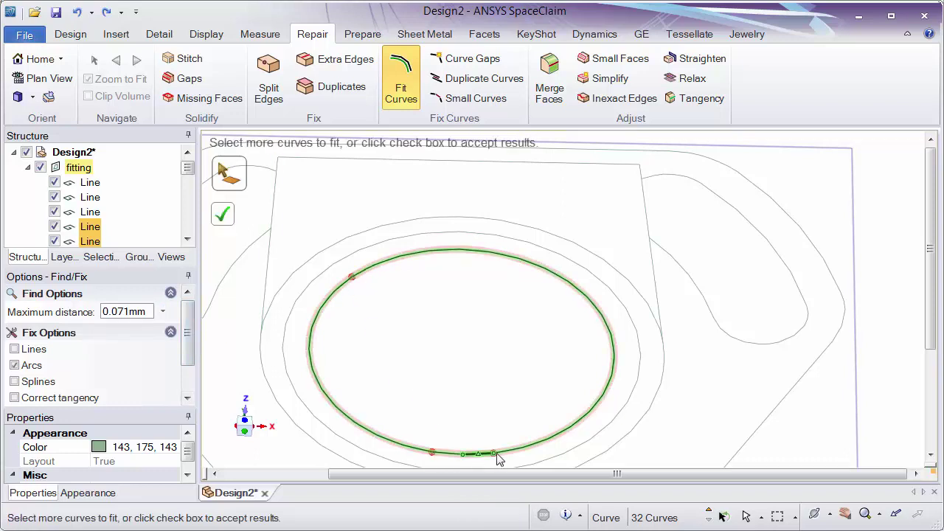
{"action": "left_click", "coordinate": [163, 313]}
{"action": "left_click_drag", "start_coordinate": [163, 333], "coordinate": [177, 332]}
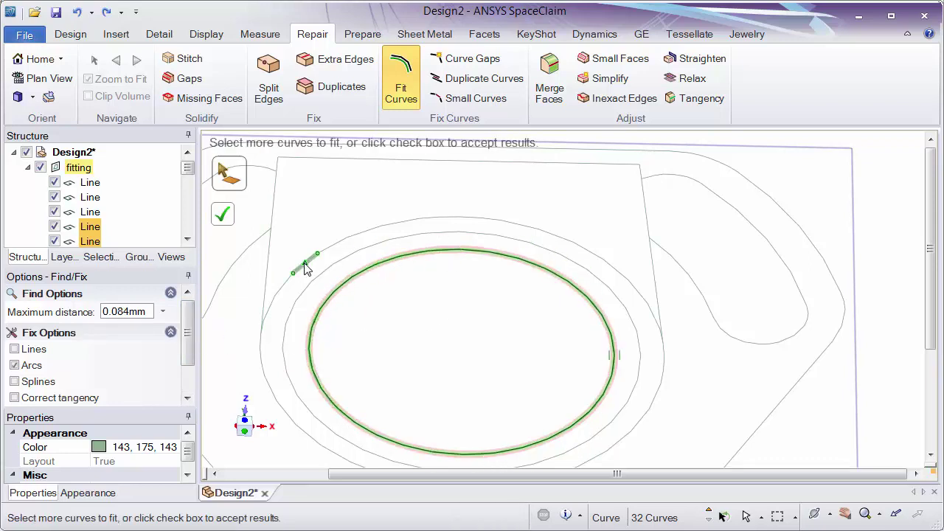
Step: Accept the fit and confirm the inner ellipse is now a single 12.24 mm-radius curve
{"action": "left_click", "coordinate": [222, 214]}
{"action": "left_click", "coordinate": [419, 253]}
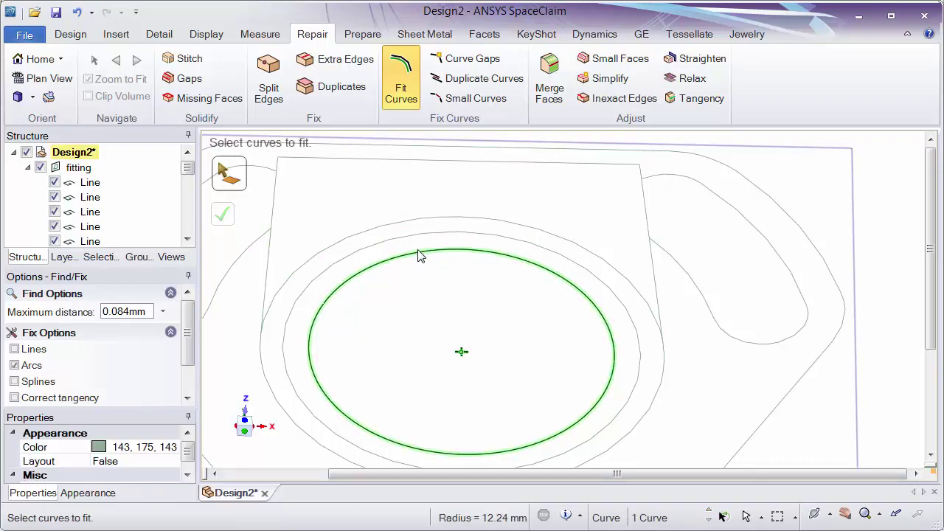
{"action": "scroll", "coordinate": [481, 252], "scroll_direction": "down", "scroll_amount": 2}
{"action": "scroll", "coordinate": [481, 252], "scroll_direction": "down", "scroll_amount": 3}
{"action": "left_click", "coordinate": [347, 209]}
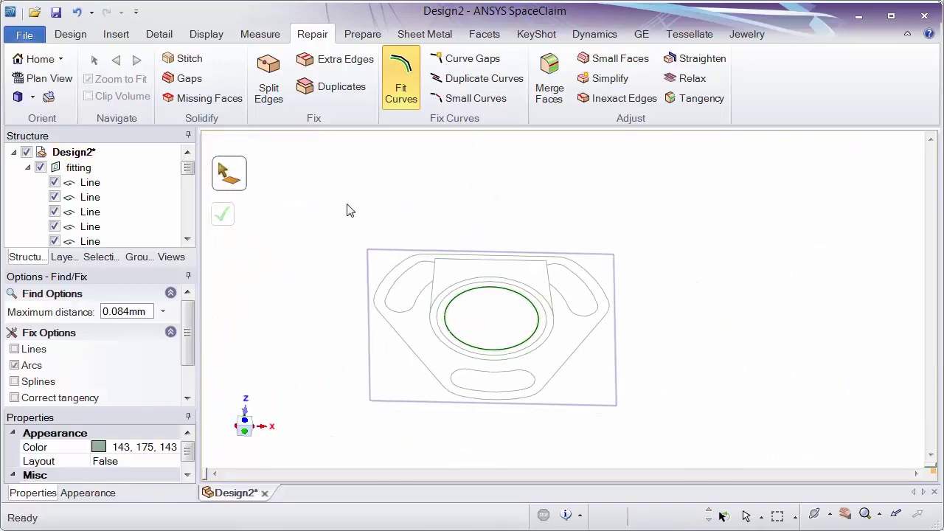
{"action": "key", "text": "v"}
{"action": "left_click_drag", "start_coordinate": [318, 163], "coordinate": [649, 464]}
{"action": "scroll", "coordinate": [463, 378], "scroll_direction": "up", "scroll_amount": 2}
{"action": "scroll", "coordinate": [463, 378], "scroll_direction": "up", "scroll_amount": 5}
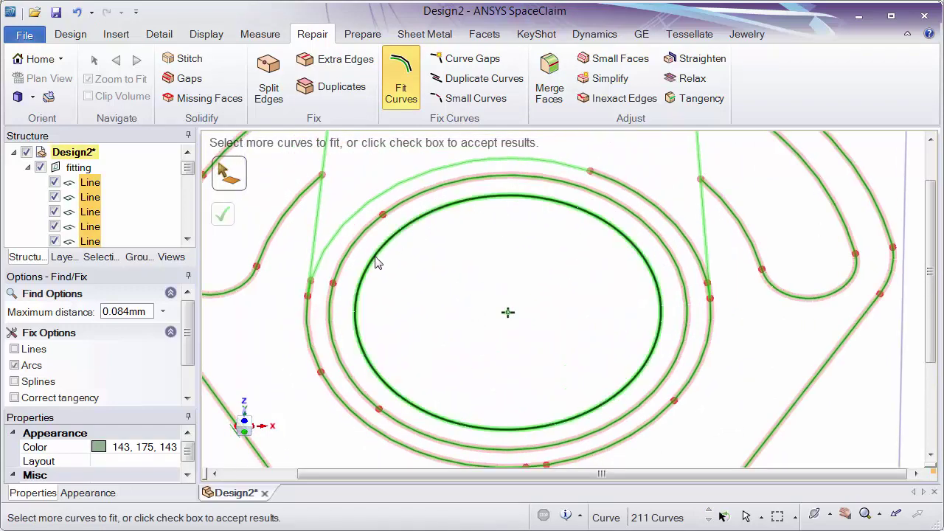
{"action": "scroll", "coordinate": [510, 368], "scroll_direction": "down", "scroll_amount": 5}
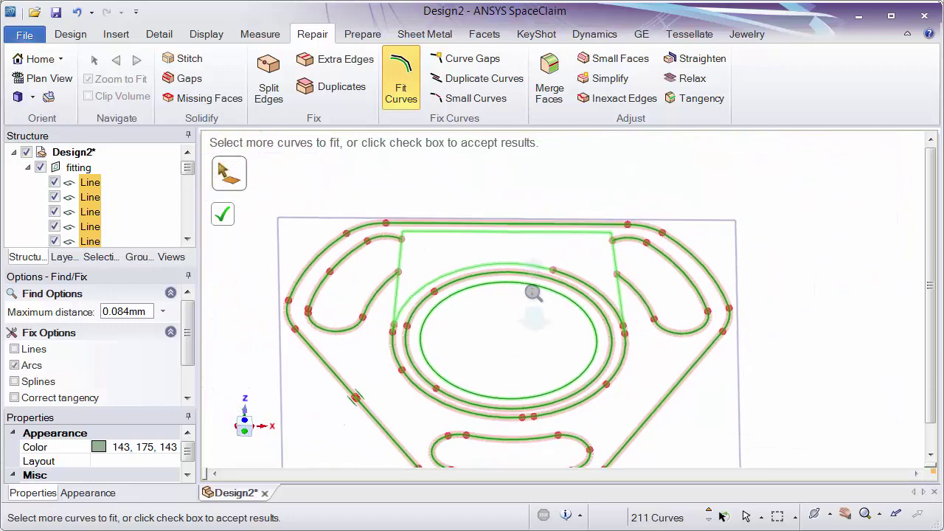
{"action": "middle_click_drag", "start_coordinate": [530, 330], "coordinate": [549, 257], "text": "shift"}
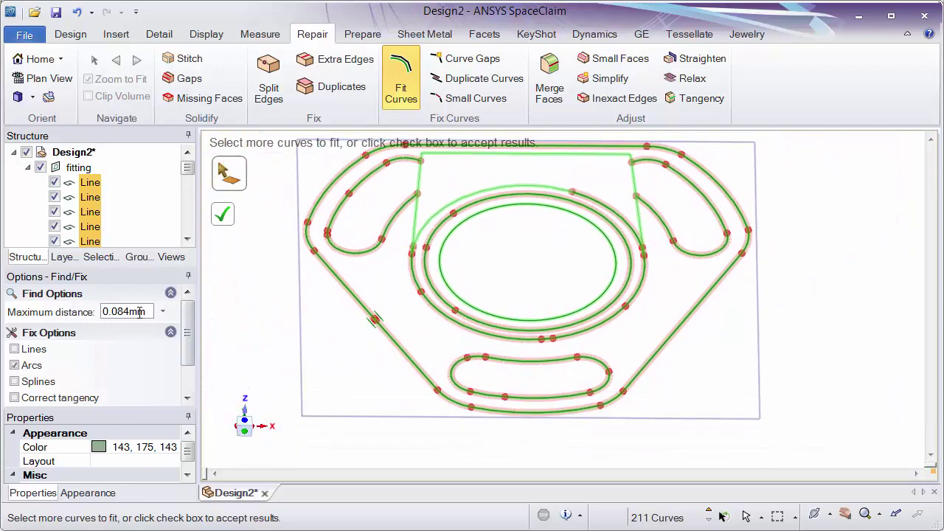
{"action": "scroll", "coordinate": [499, 398], "scroll_direction": "up", "scroll_amount": 3}
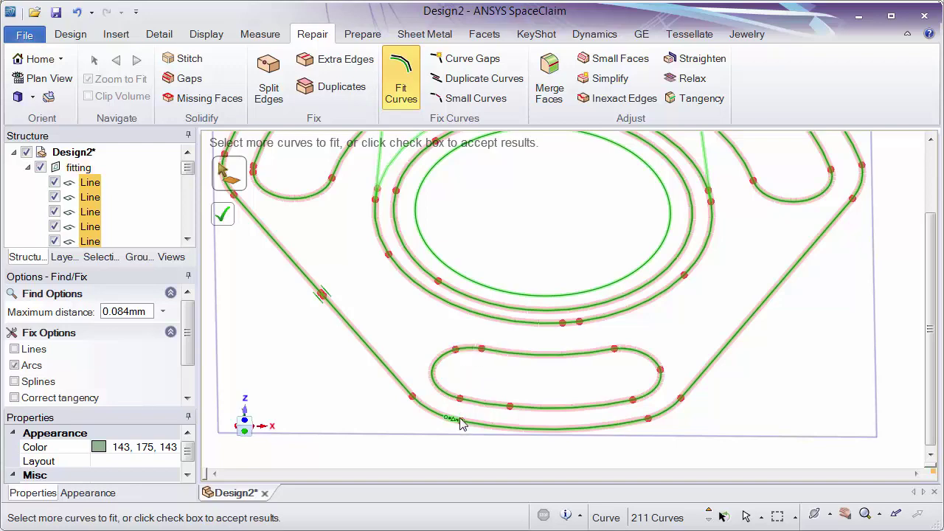
{"action": "scroll", "coordinate": [460, 422], "scroll_direction": "up", "scroll_amount": 5}
{"action": "scroll", "coordinate": [424, 317], "scroll_direction": "down", "scroll_amount": 5}
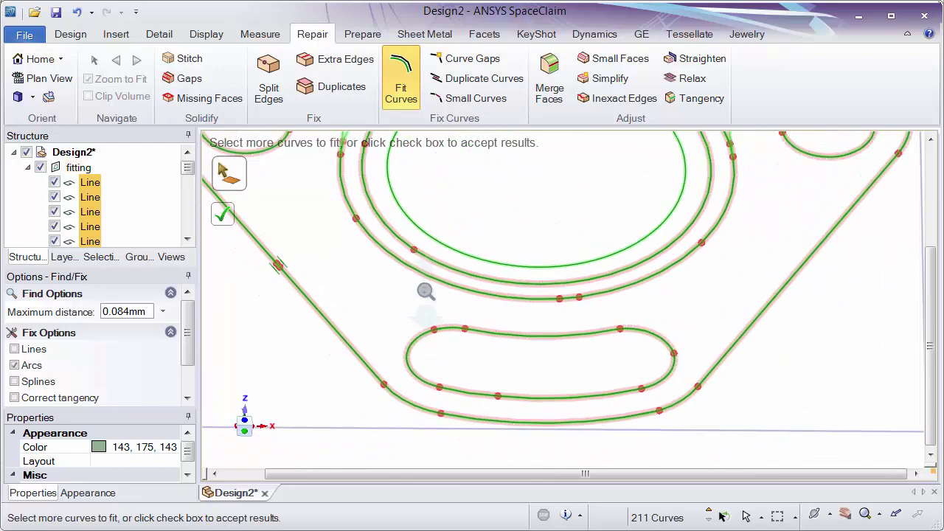
{"action": "scroll", "coordinate": [442, 350], "scroll_direction": "up", "scroll_amount": 3}
{"action": "scroll", "coordinate": [373, 343], "scroll_direction": "up", "scroll_amount": 6}
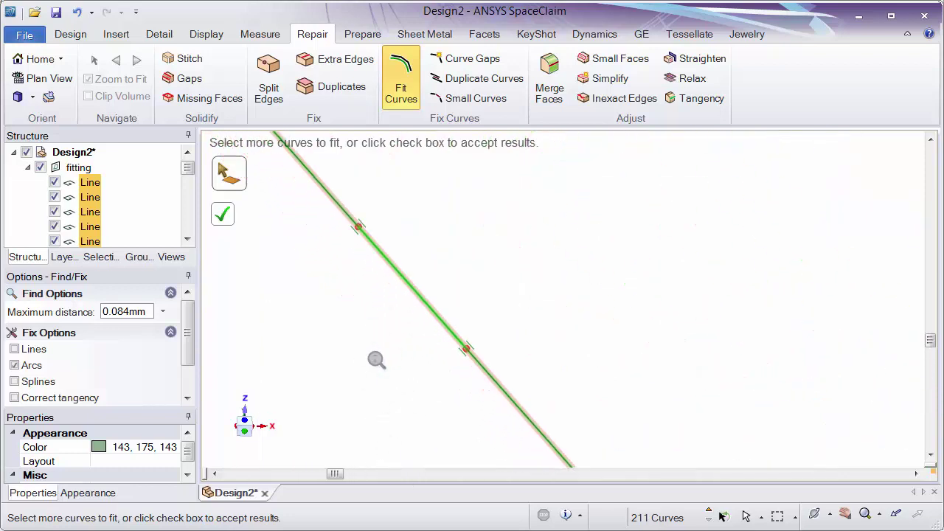
Step: Cancel the pending fit and delete the tiny 0.49 mm stray line
{"action": "key", "text": "Escape"}
{"action": "key", "text": "Escape"}
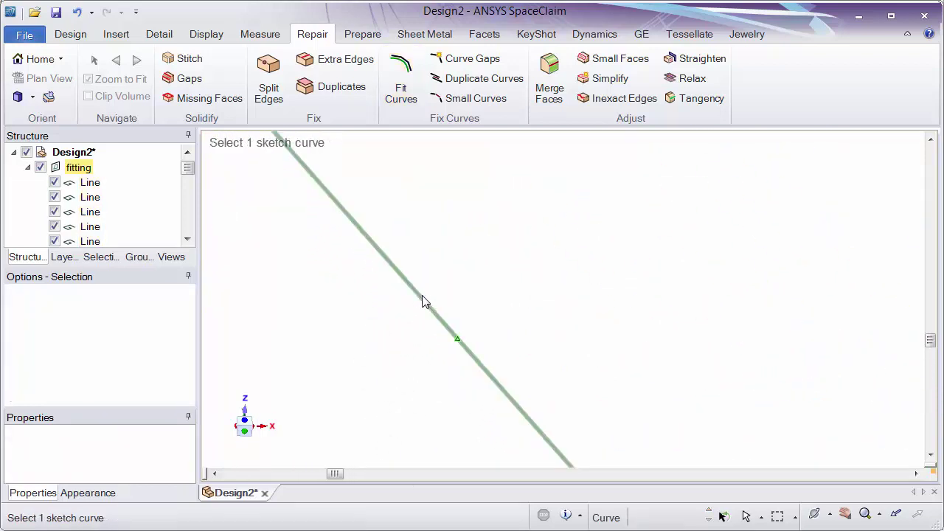
{"action": "scroll", "coordinate": [554, 376], "scroll_direction": "down", "scroll_amount": 3}
{"action": "scroll", "coordinate": [441, 282], "scroll_direction": "up", "scroll_amount": 3}
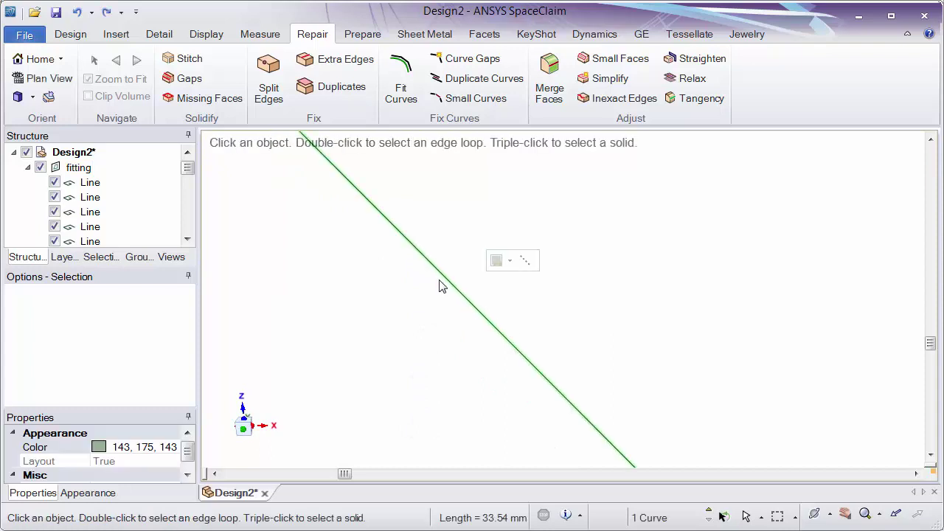
{"action": "left_click", "coordinate": [440, 279]}
{"action": "right_click", "coordinate": [441, 279]}
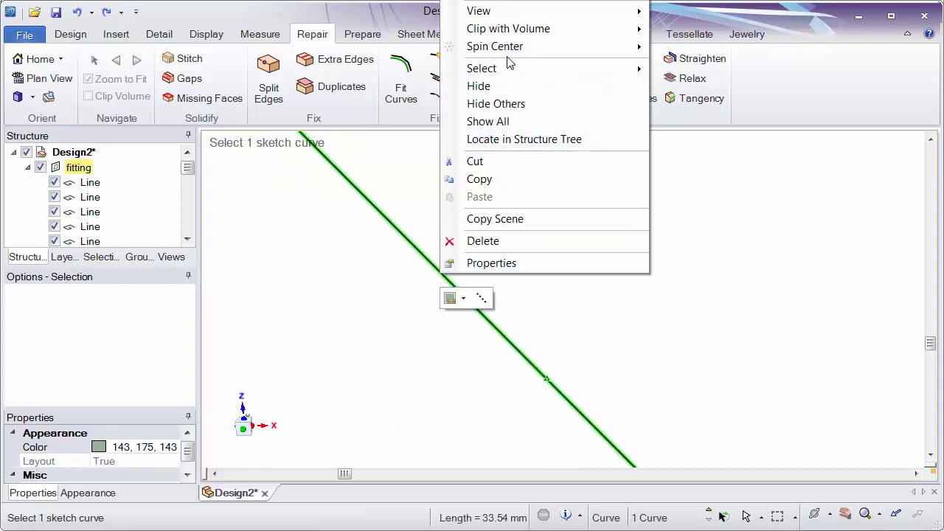
{"action": "key", "text": "Escape"}
{"action": "key", "text": "Escape"}
{"action": "scroll", "coordinate": [516, 330], "scroll_direction": "down", "scroll_amount": 3}
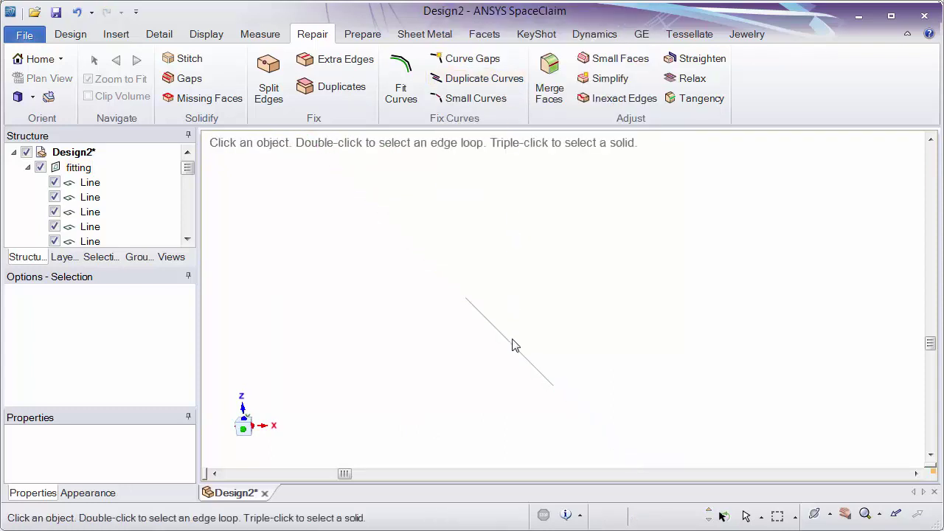
{"action": "left_click", "coordinate": [514, 344]}
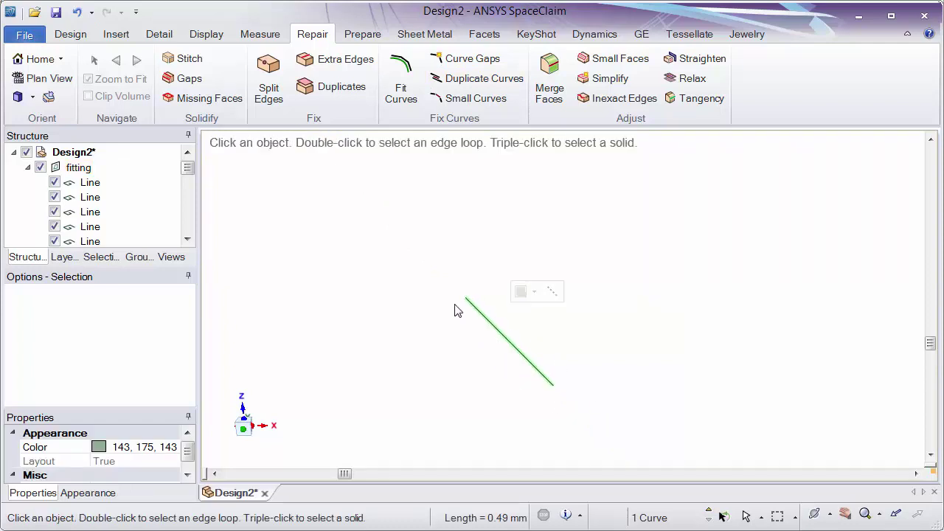
{"action": "key", "text": "Delete"}
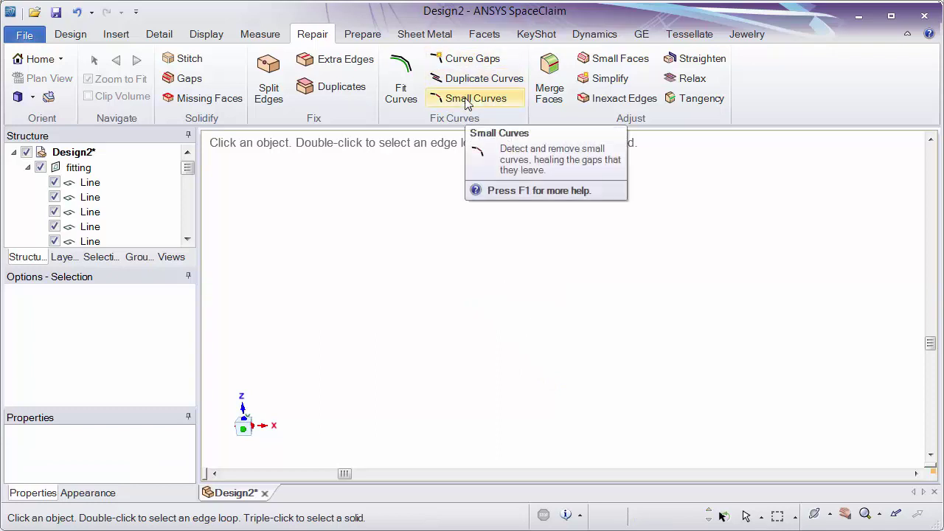
Step: Show all hidden geometry and box-select all 210 sketch curves
{"action": "right_click", "coordinate": [417, 286]}
{"action": "left_click", "coordinate": [453, 388]}
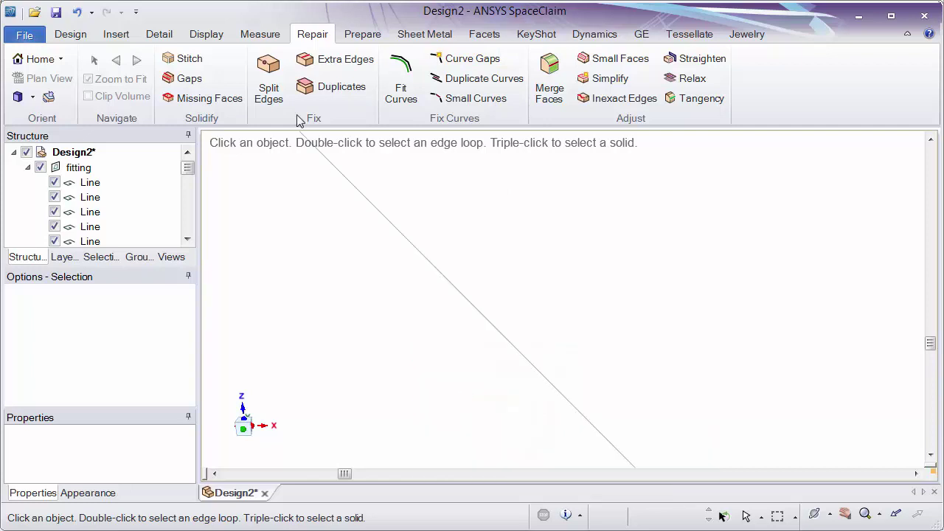
{"action": "scroll", "coordinate": [472, 310], "scroll_direction": "down", "scroll_amount": 5}
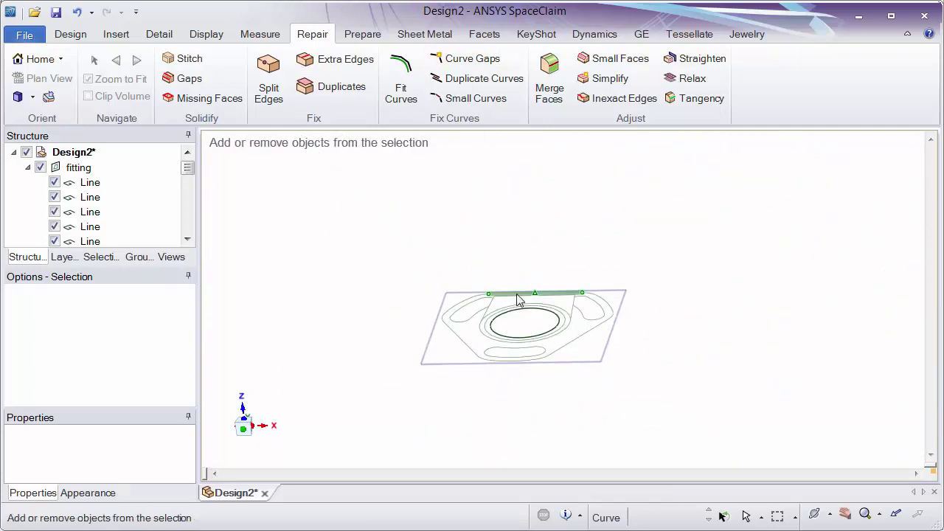
{"action": "mouse_move", "coordinate": [472, 317]}
{"action": "middle_mouse_down"}
{"action": "mouse_move", "coordinate": [469, 344]}
{"action": "mouse_move", "coordinate": [430, 260]}
{"action": "middle_mouse_up"}
{"action": "left_click_drag", "start_coordinate": [410, 222], "coordinate": [654, 464]}
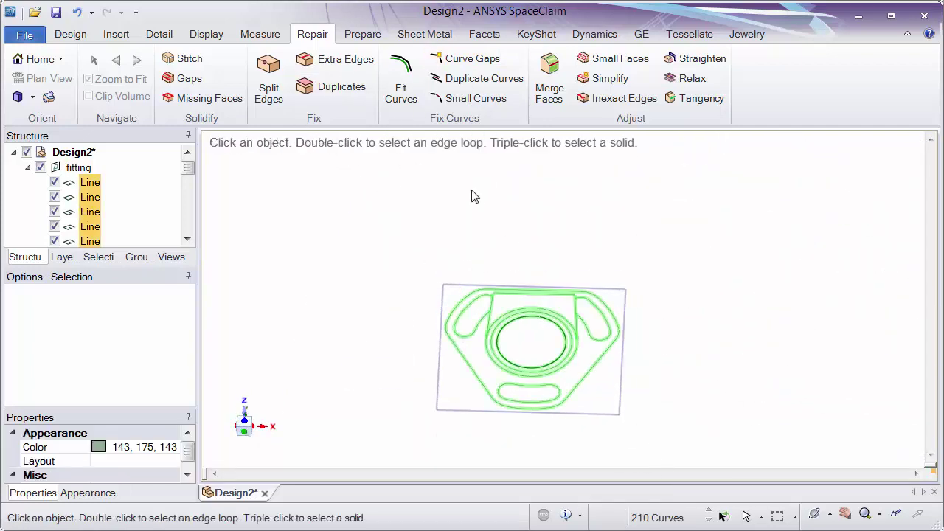
Step: Start an arcs-only Fit Curves on the selected 210 sketch curves
{"action": "left_click", "coordinate": [404, 75]}
{"action": "scroll", "coordinate": [469, 376], "scroll_direction": "up", "scroll_amount": 5}
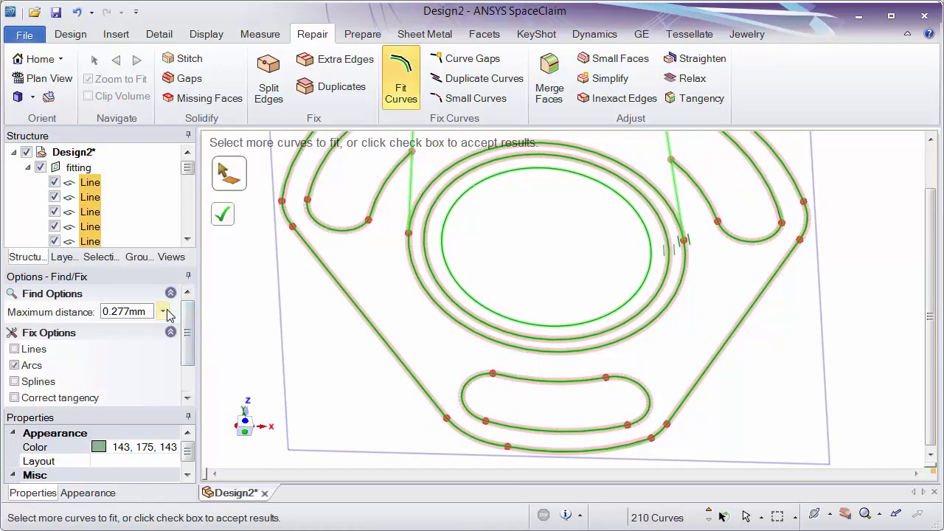
{"action": "scroll", "coordinate": [326, 291], "scroll_direction": "down", "scroll_amount": 3}
{"action": "mouse_move", "coordinate": [327, 291]}
{"action": "middle_mouse_down"}
{"action": "mouse_move", "coordinate": [322, 267]}
{"action": "mouse_move", "coordinate": [364, 317]}
{"action": "mouse_move", "coordinate": [359, 301]}
{"action": "middle_mouse_up"}
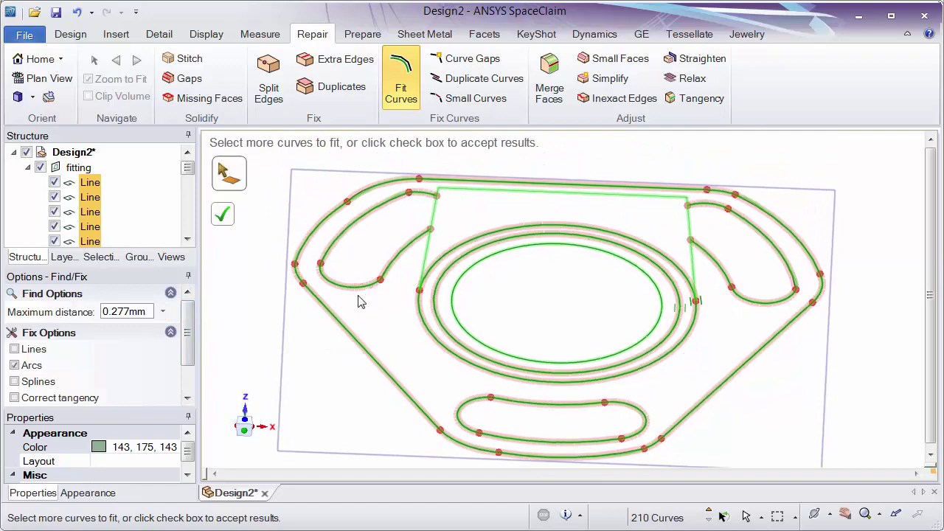
Step: Tune the fit's maximum distance tolerance to 0.131 mm
{"action": "left_click", "coordinate": [165, 310]}
{"action": "left_click_drag", "start_coordinate": [164, 332], "coordinate": [110, 332]}
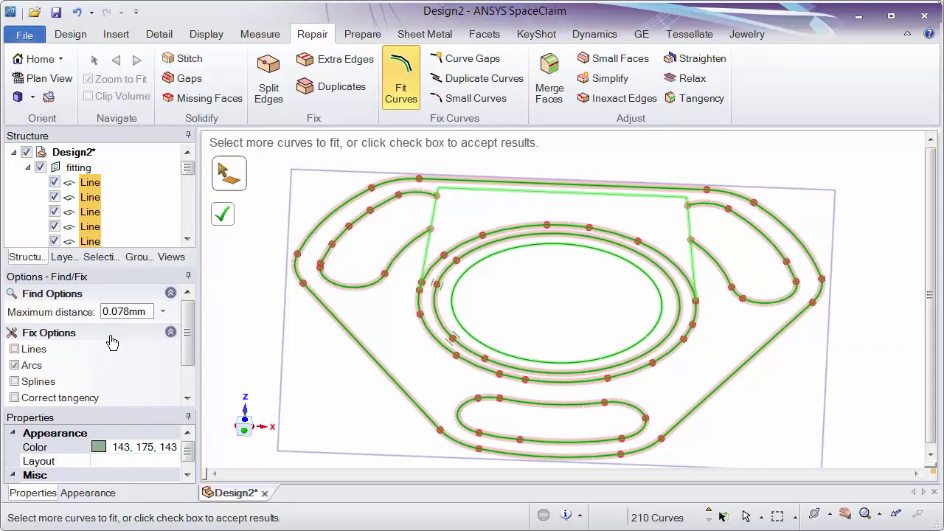
{"action": "left_click", "coordinate": [163, 311]}
{"action": "left_click_drag", "start_coordinate": [175, 328], "coordinate": [215, 331]}
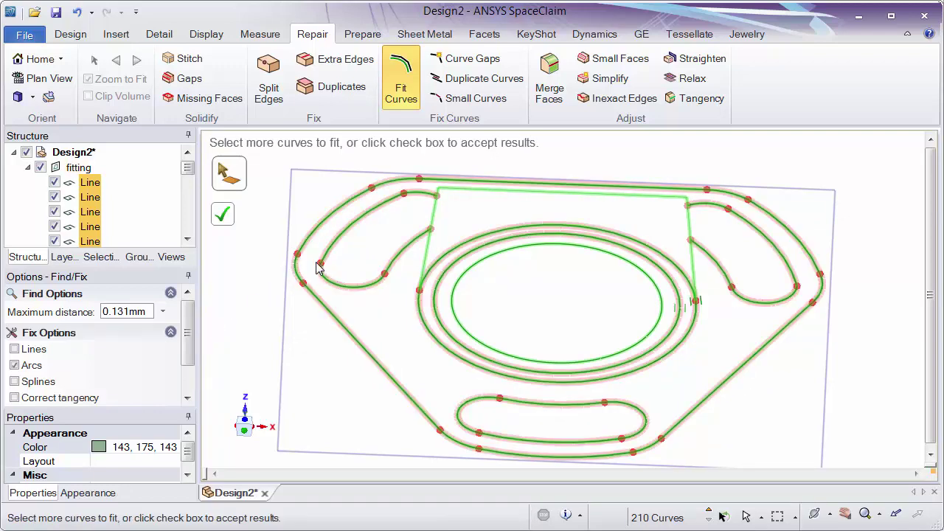
{"action": "middle_click_drag", "start_coordinate": [485, 371], "coordinate": [476, 368], "text": "shift"}
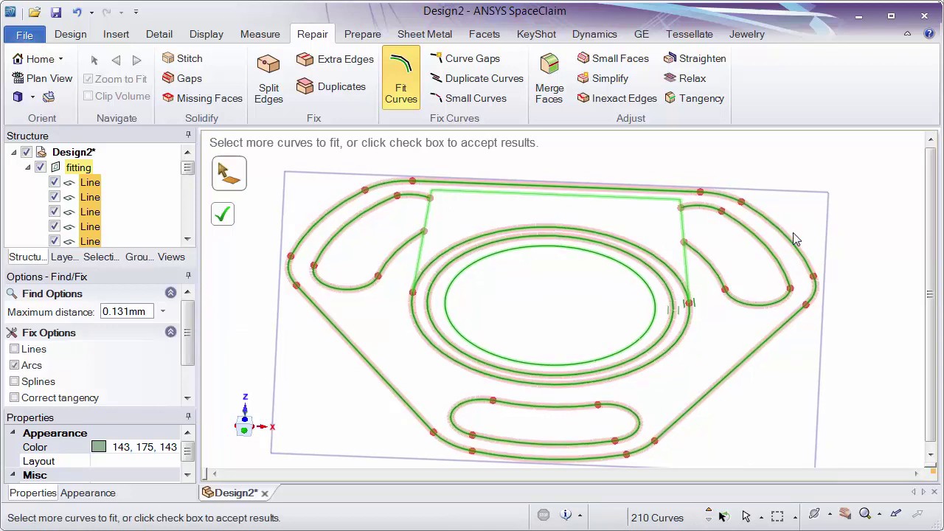
Step: Accept the arc fit, cutting 210 segments to 31 curves, and box-select the whole outline
{"action": "left_click", "coordinate": [223, 217]}
{"action": "key", "text": "Escape"}
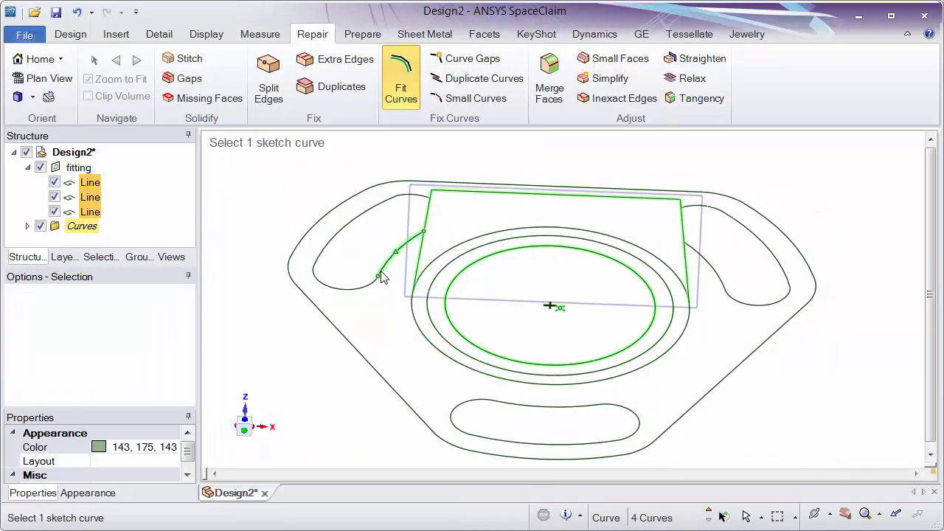
{"action": "left_click", "coordinate": [374, 285]}
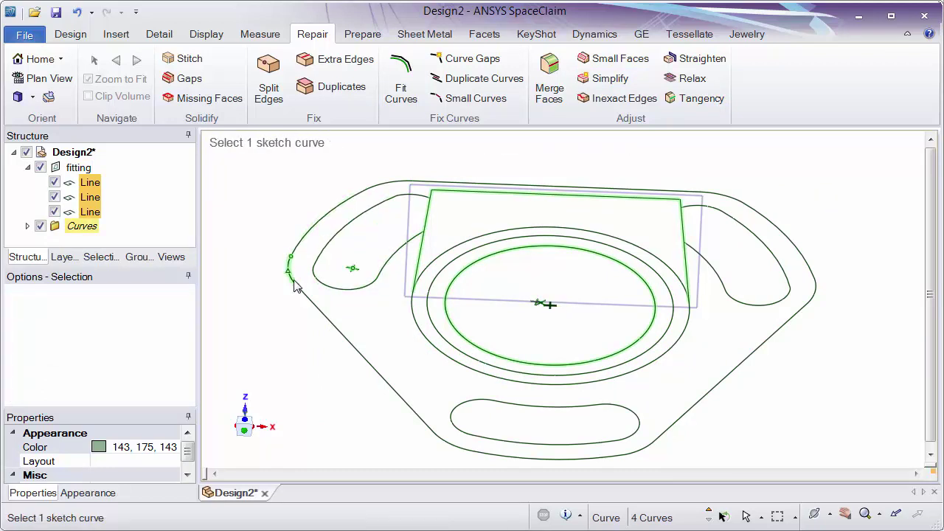
{"action": "scroll", "coordinate": [358, 356], "scroll_direction": "down", "scroll_amount": 3}
{"action": "left_click", "coordinate": [286, 212]}
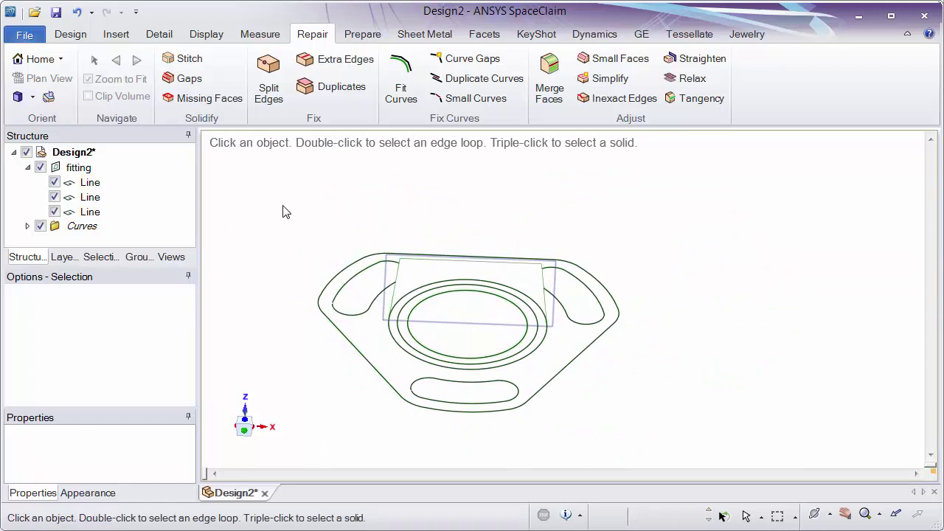
{"action": "left_click_drag", "start_coordinate": [542, 319], "coordinate": [774, 461]}
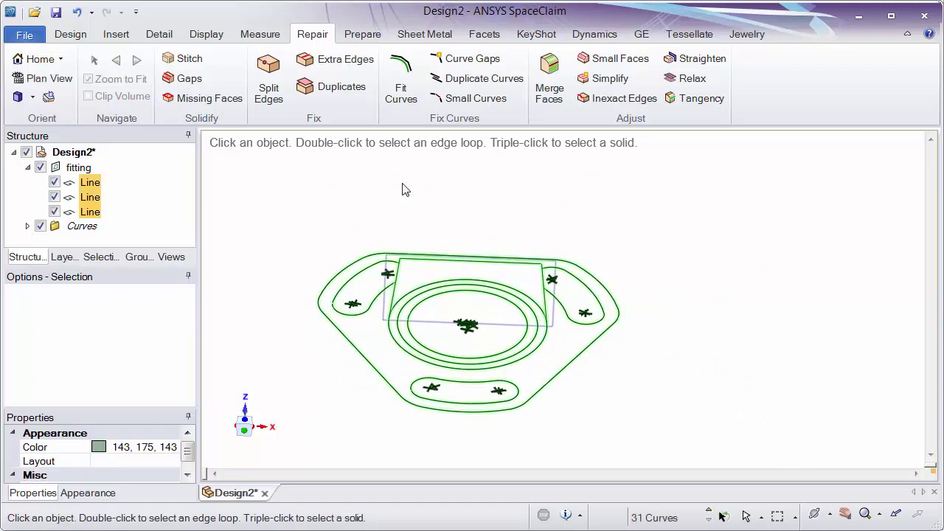
{"action": "left_click", "coordinate": [74, 37]}
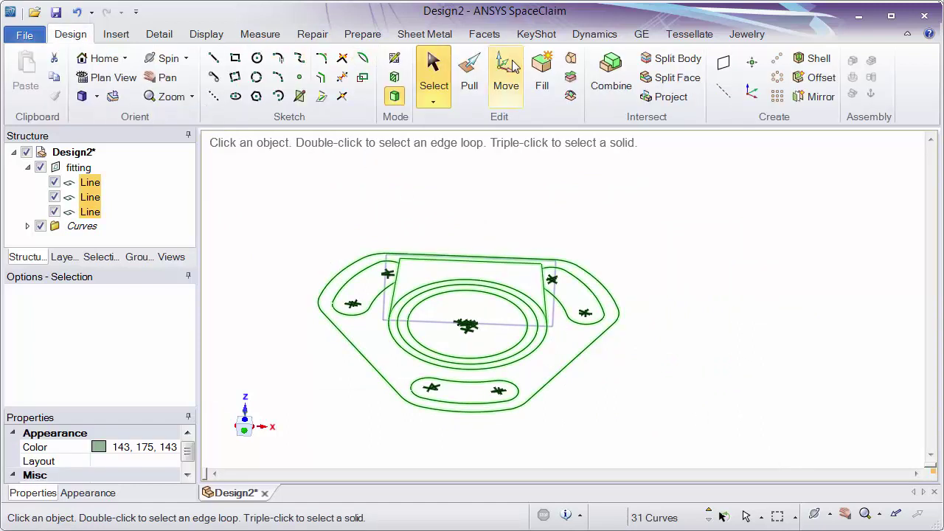
Step: Fill the outline into a surface and pull it up into a solid base plate
{"action": "left_click", "coordinate": [542, 77]}
{"action": "left_click", "coordinate": [555, 355]}
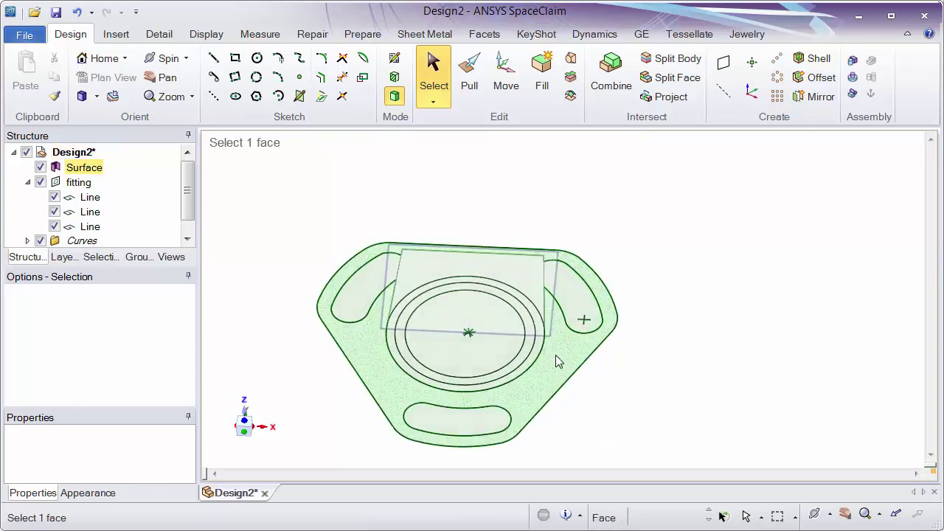
{"action": "key", "text": "p"}
{"action": "left_click_drag", "start_coordinate": [586, 366], "coordinate": [624, 390]}
Step: Pull the central ring face up 13.06 mm into a boss and view the part isometrically
{"action": "scroll", "coordinate": [570, 455], "scroll_direction": "up", "scroll_amount": 3}
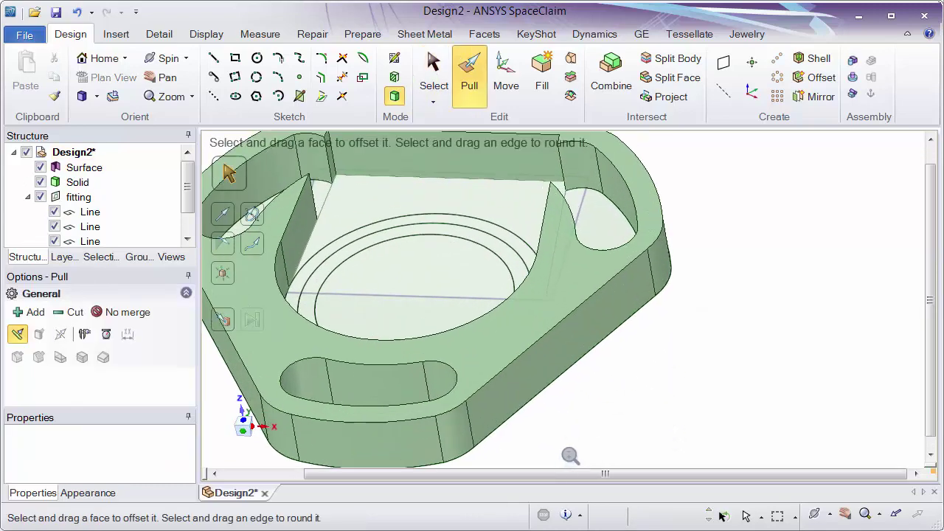
{"action": "left_click", "coordinate": [525, 253]}
{"action": "left_click", "coordinate": [524, 253]}
{"action": "left_click_drag", "start_coordinate": [524, 253], "coordinate": [528, 135]}
{"action": "scroll", "coordinate": [530, 134], "scroll_direction": "down", "scroll_amount": 3}
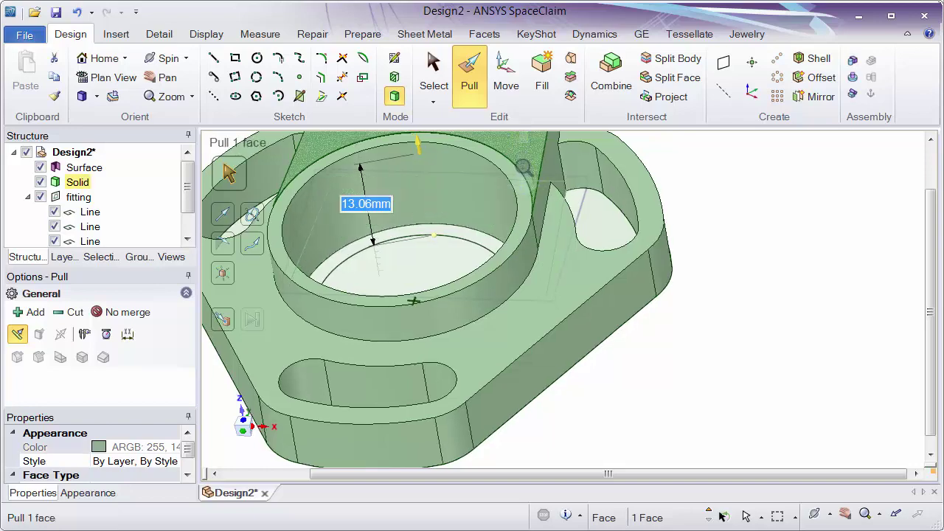
{"action": "middle_click_drag", "start_coordinate": [529, 135], "coordinate": [721, 191]}
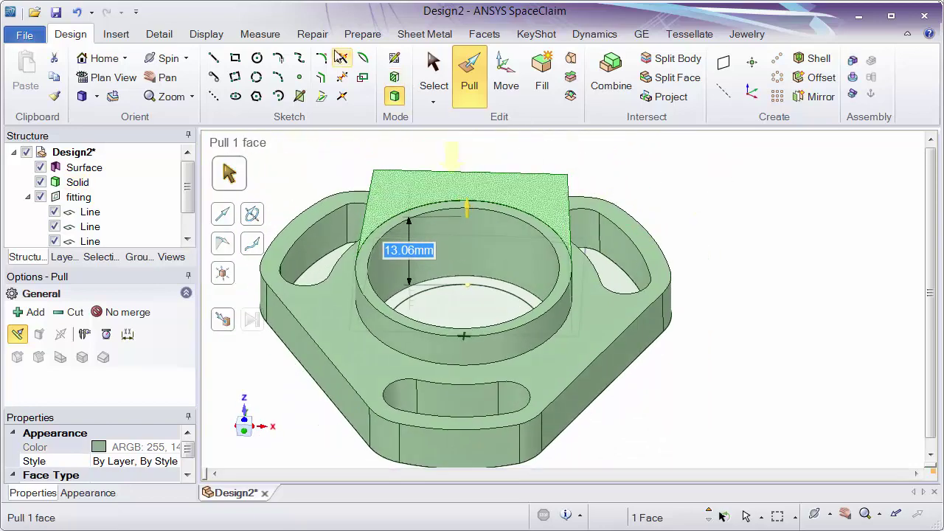
{"action": "left_click", "coordinate": [316, 37]}
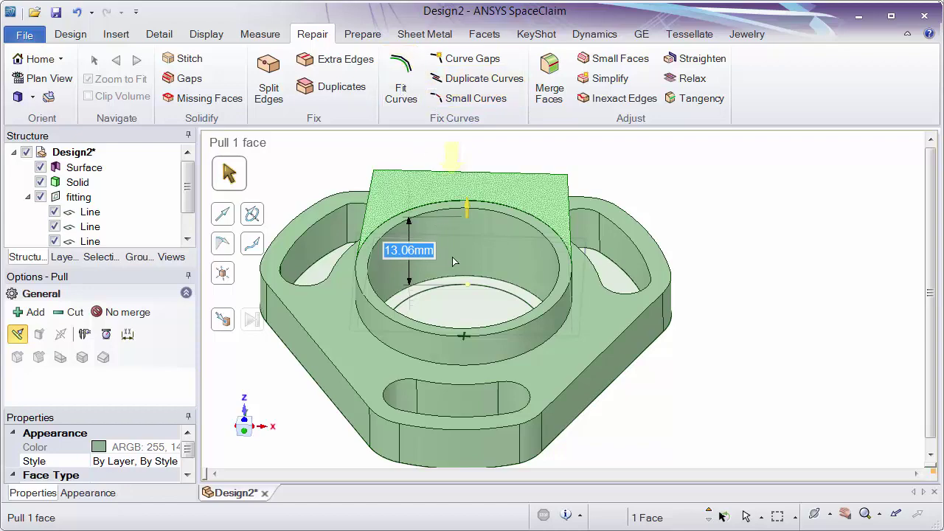
{"action": "scroll", "coordinate": [748, 211], "scroll_direction": "down", "scroll_amount": 2, "text": "ctrl"}
{"action": "middle_click_drag", "start_coordinate": [750, 217], "coordinate": [733, 205]}
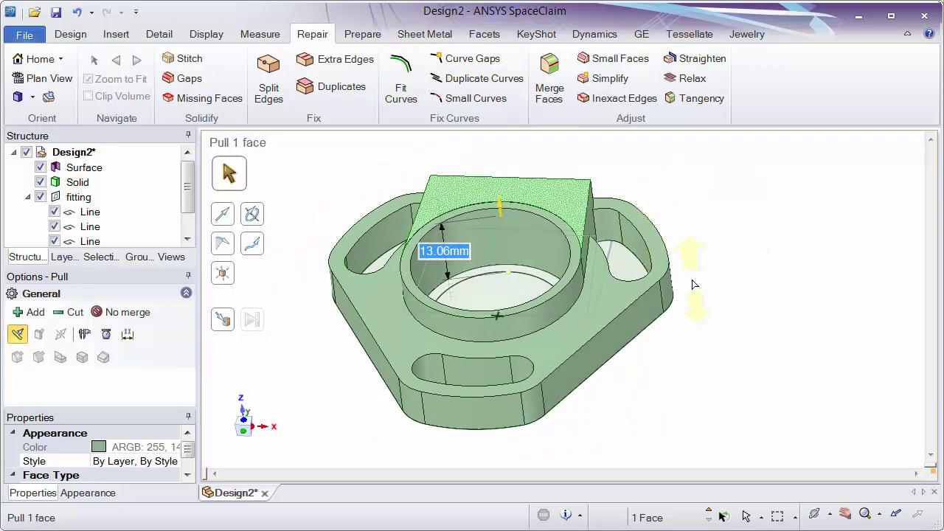